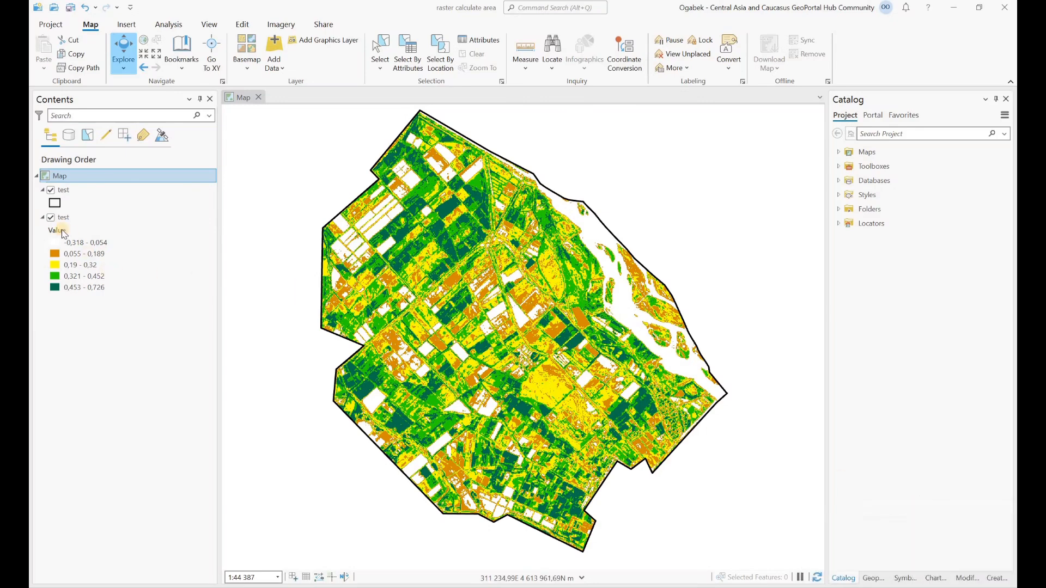
- Find the Spatial Analyst Reclassify tool and reclassify the test raster on its VALUE field into new values 1 to 5
{"action": "left_click", "coordinate": [105, 218]}
{"action": "left_click", "coordinate": [873, 578]}
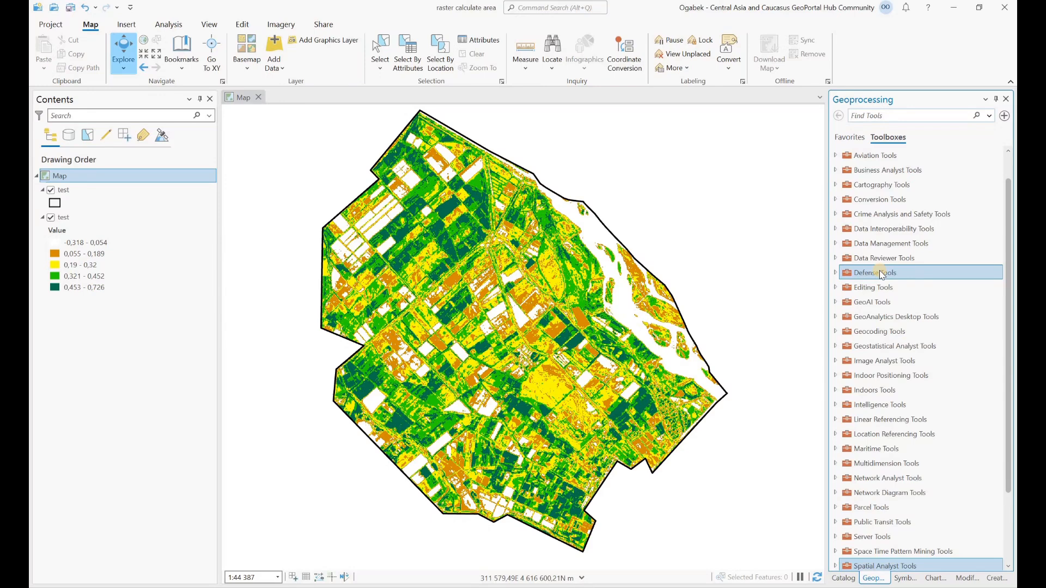
{"action": "type", "text": "rec"}
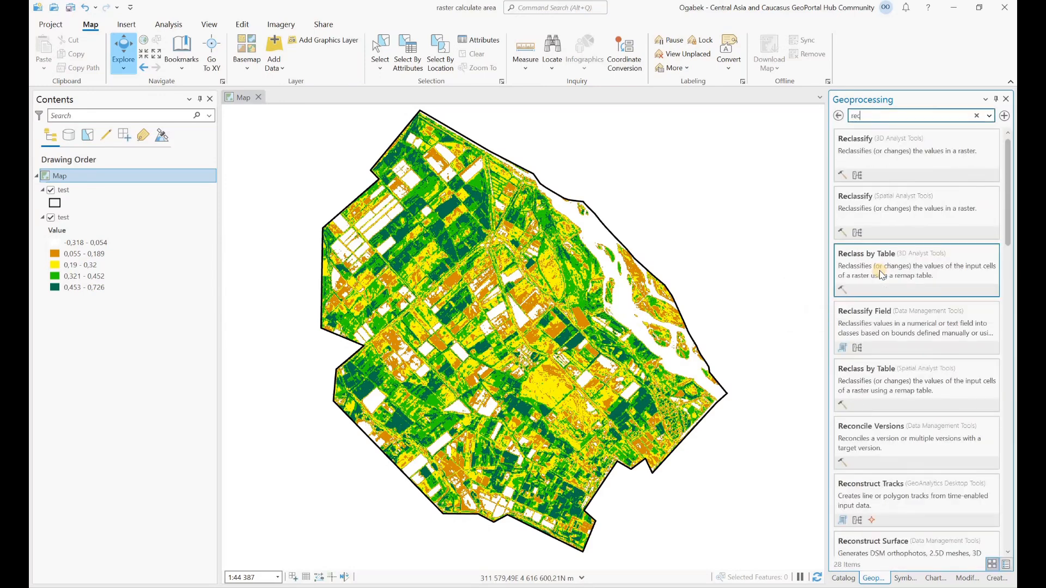
{"action": "type", "text": "la"}
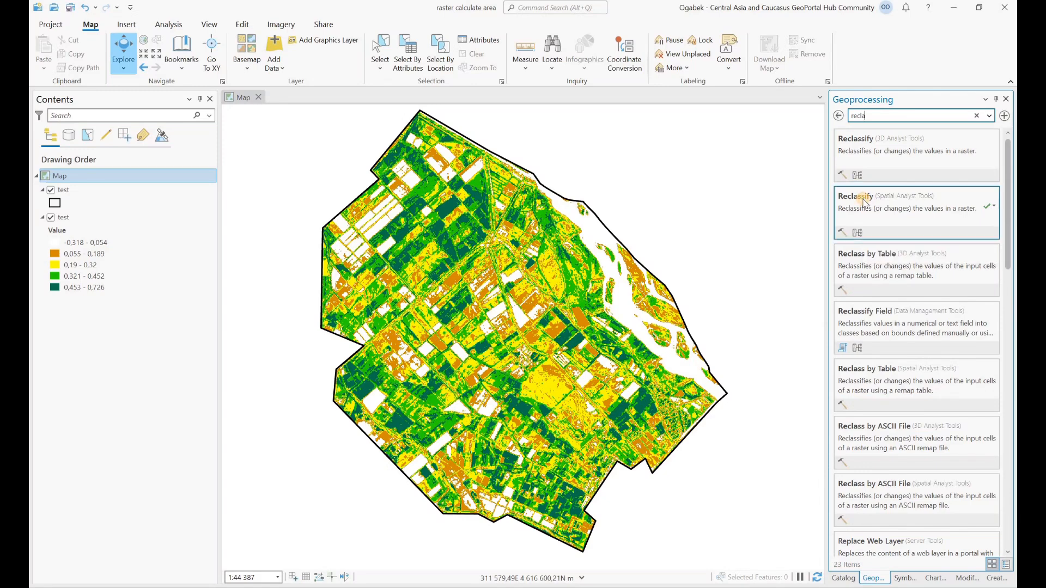
{"action": "left_click", "coordinate": [994, 165]}
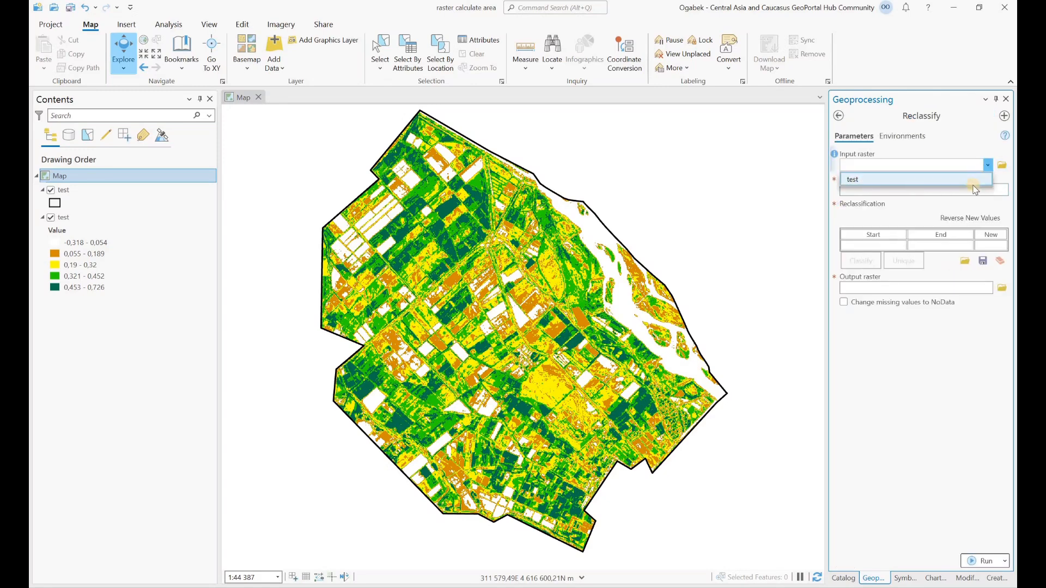
{"action": "left_click", "coordinate": [971, 179]}
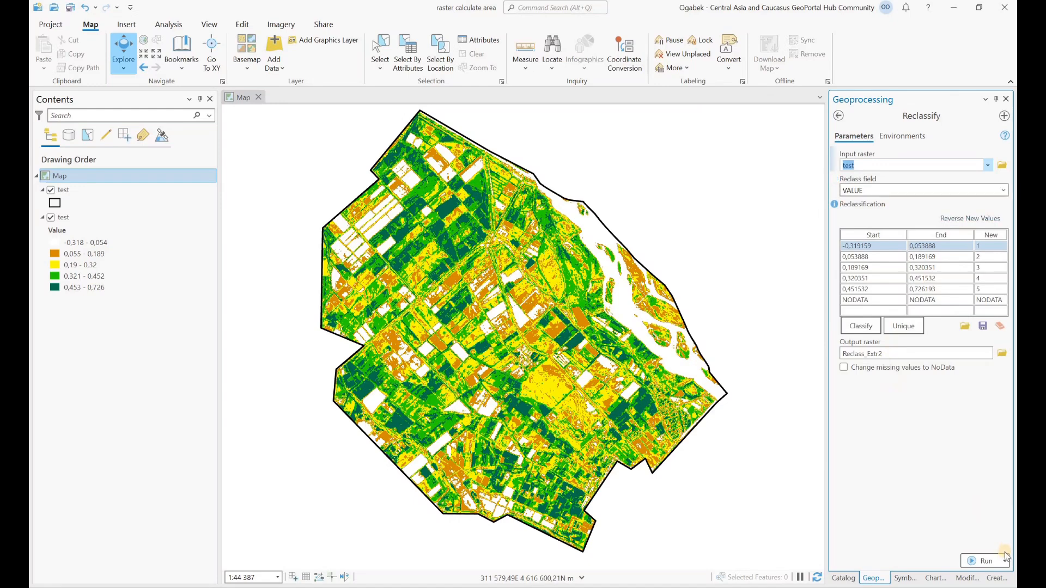
{"action": "left_click", "coordinate": [981, 562]}
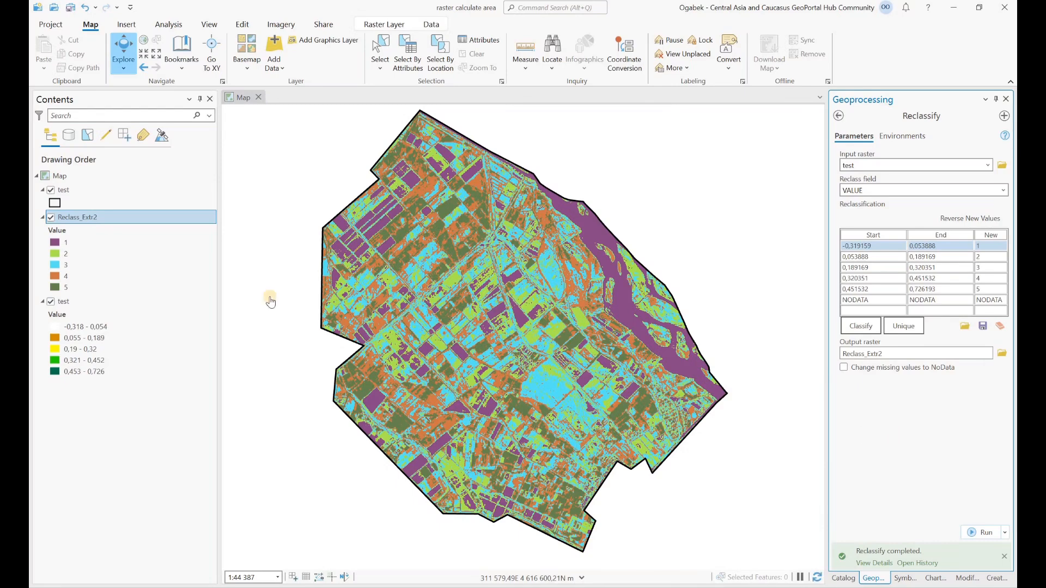
- Add a field named area with data type Double to the reclassified raster's attribute table and save it
{"action": "right_click", "coordinate": [89, 221]}
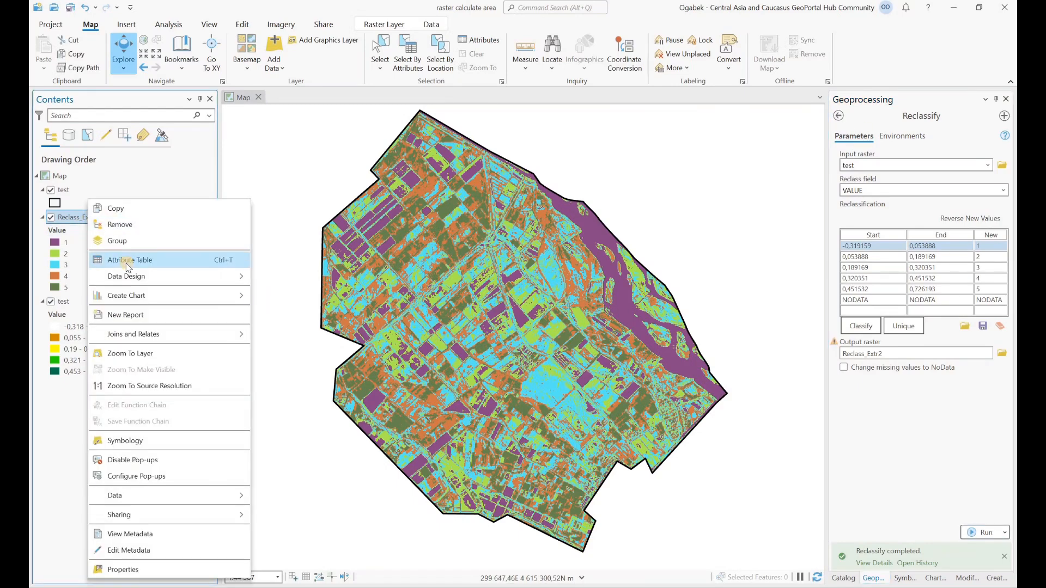
{"action": "left_click", "coordinate": [126, 262]}
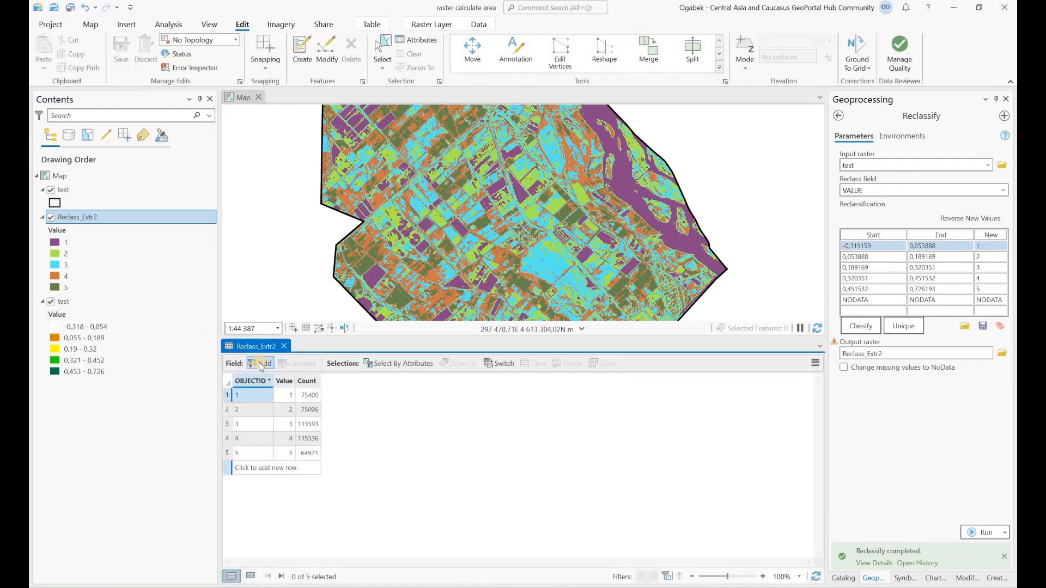
{"action": "left_click", "coordinate": [261, 364]}
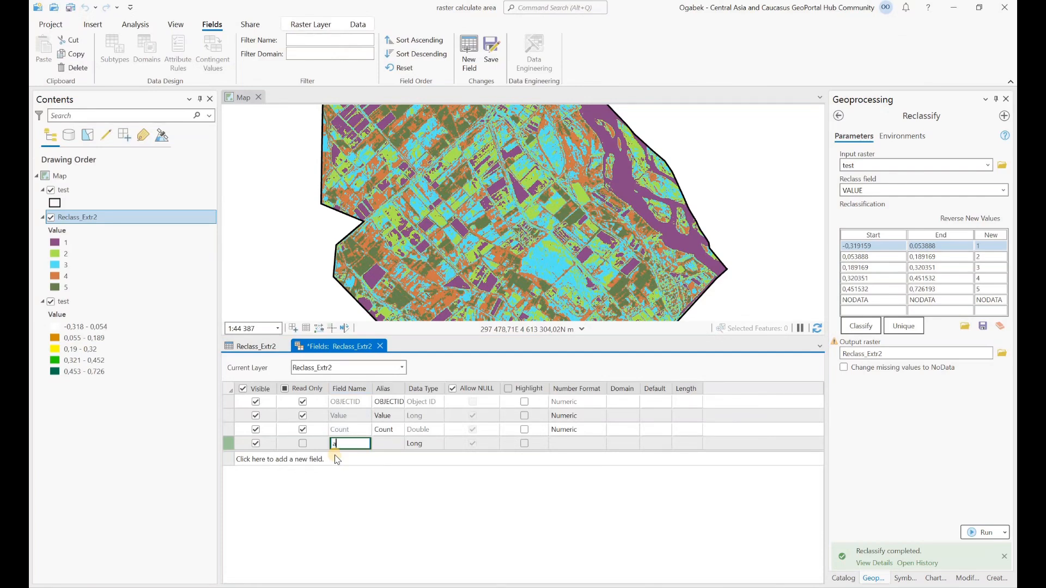
{"action": "left_click", "coordinate": [416, 444]}
{"action": "key", "text": "Return"}
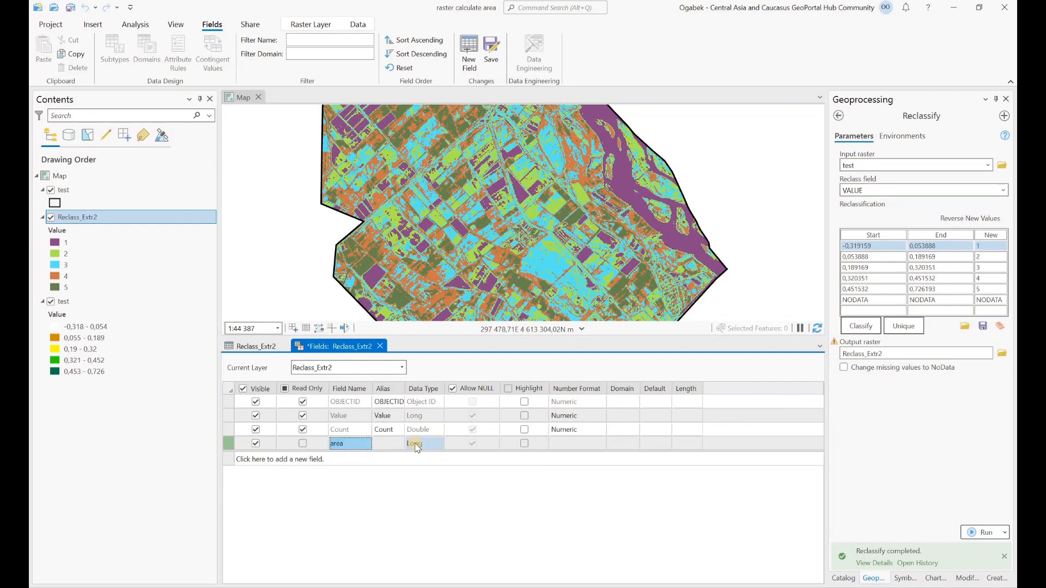
{"action": "left_click", "coordinate": [416, 446]}
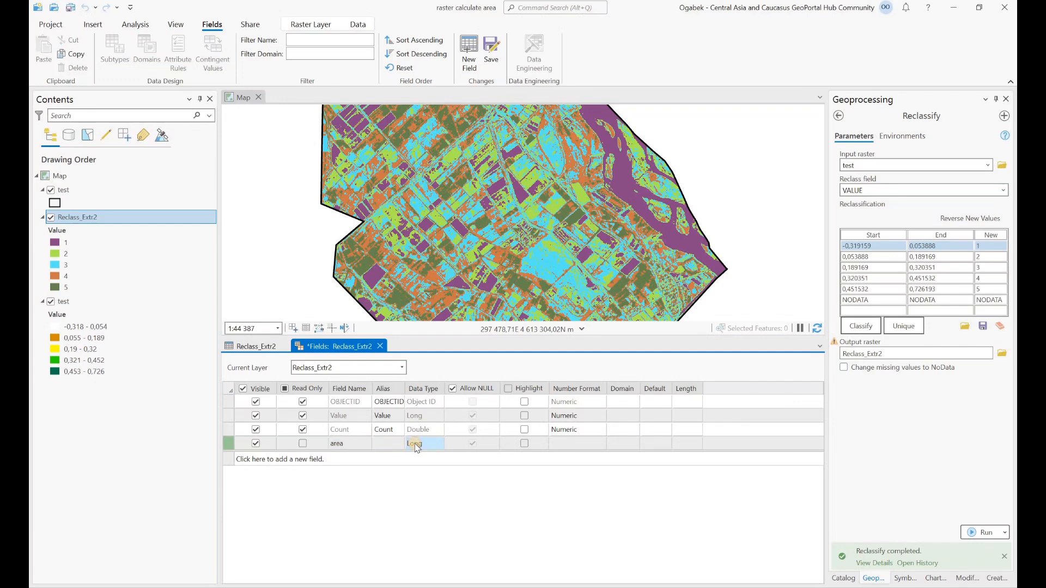
{"action": "left_click", "coordinate": [423, 493]}
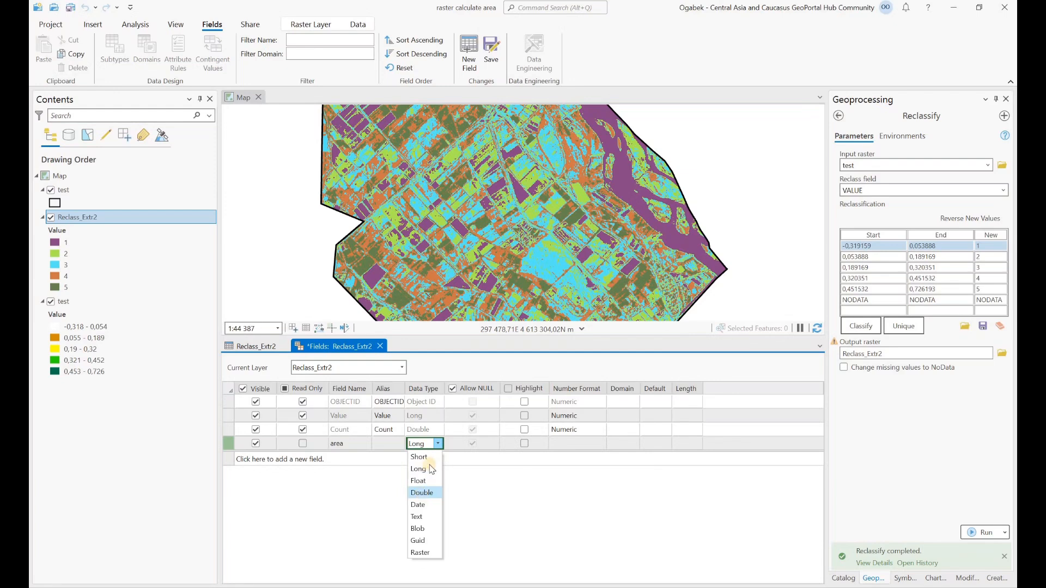
{"action": "left_click", "coordinate": [492, 52]}
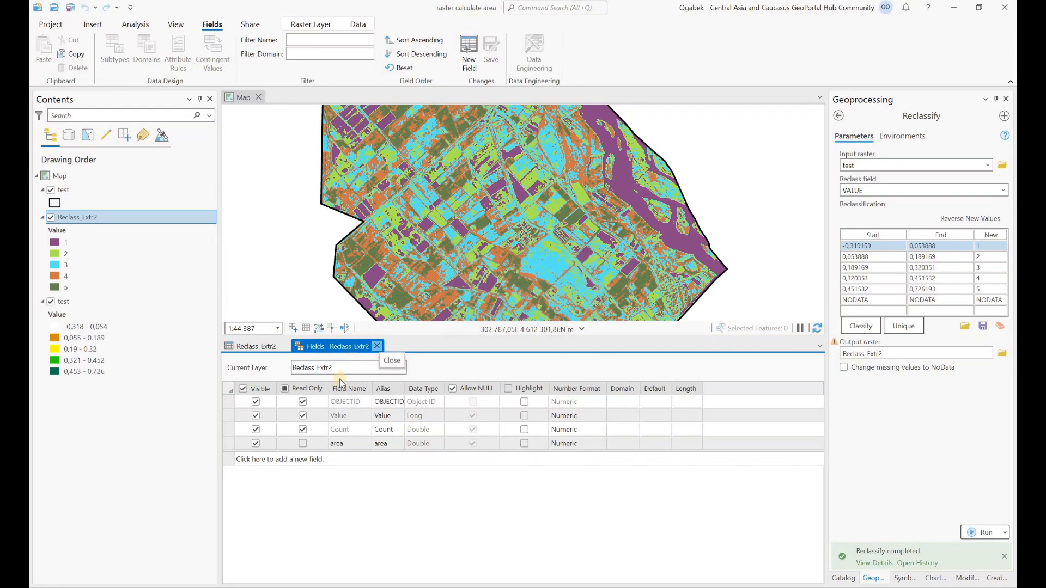
{"action": "left_click", "coordinate": [377, 347]}
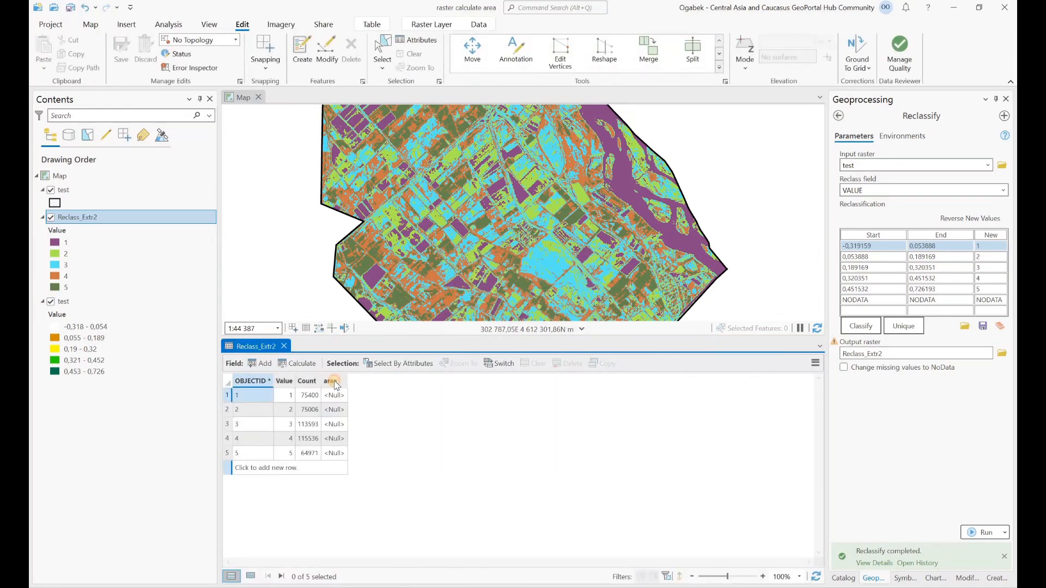
- Calculate the area field of the reclassified raster with the expression (!Count! * 100) / 10000
{"action": "left_click", "coordinate": [334, 381]}
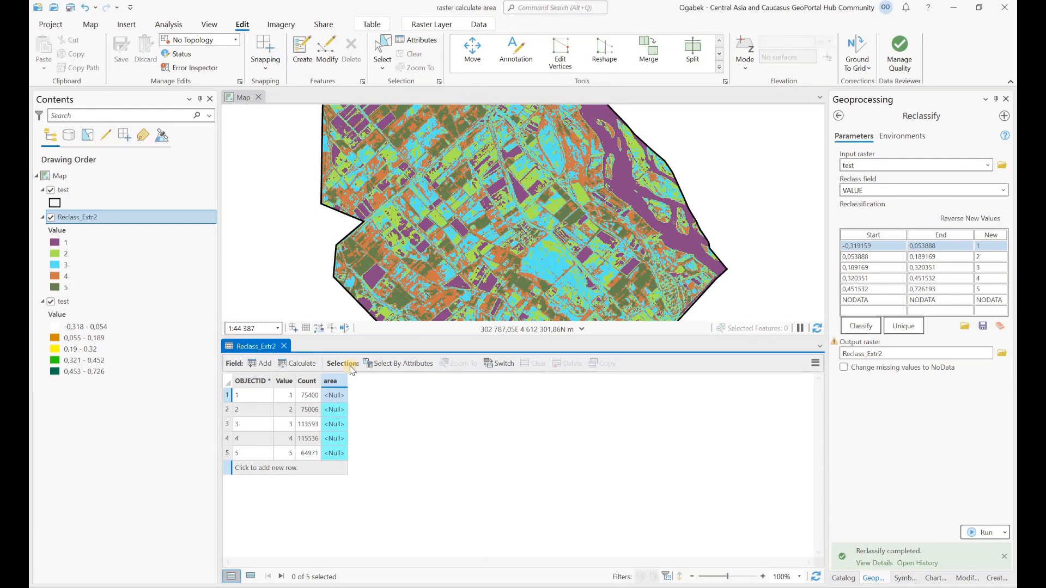
{"action": "right_click", "coordinate": [334, 381]}
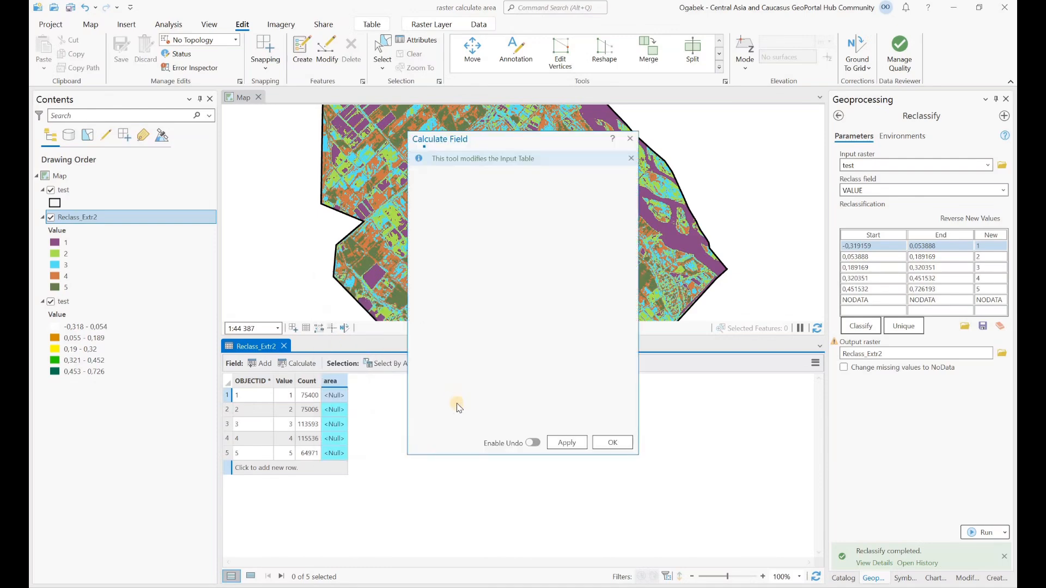
{"action": "left_click", "coordinate": [436, 302]}
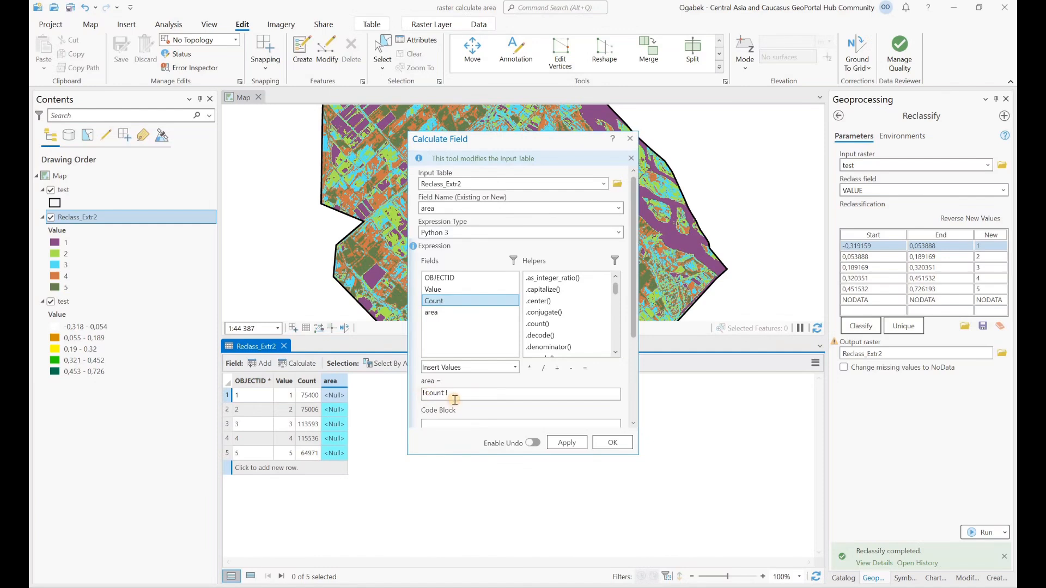
{"action": "left_click", "coordinate": [424, 394]}
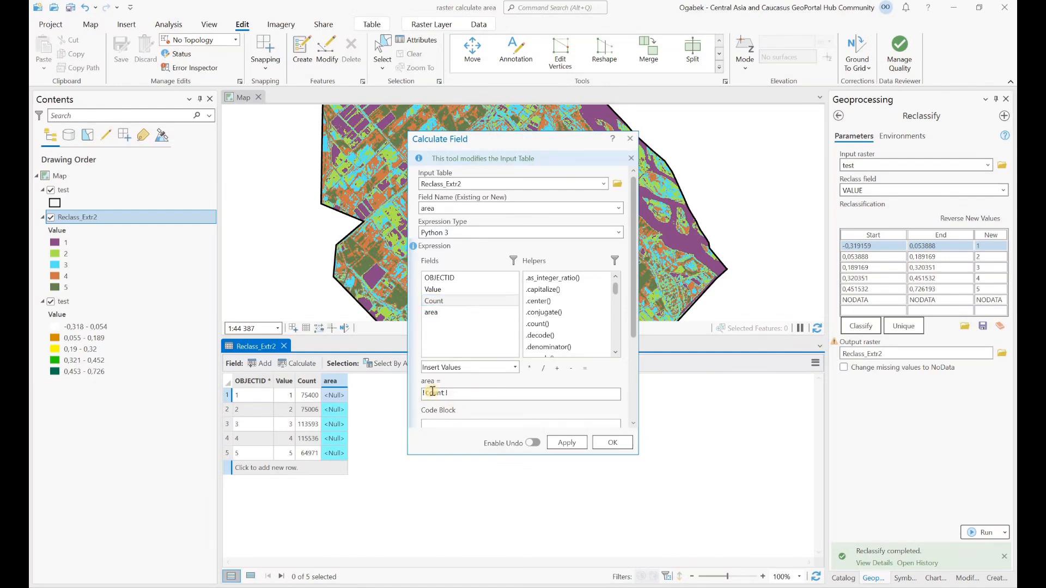
{"action": "left_click", "coordinate": [531, 368]}
{"action": "left_click", "coordinate": [527, 396]}
{"action": "type", "text": "100"}
{"action": "scroll", "coordinate": [355, 161], "scroll_direction": "up", "scroll_amount": 3}
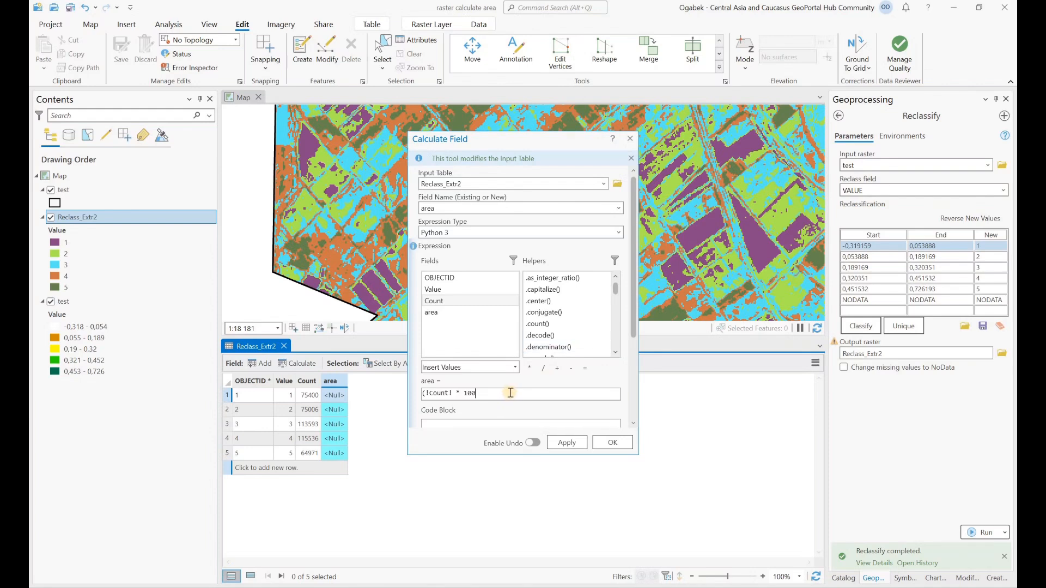
{"action": "type", "text": ")"}
{"action": "left_click", "coordinate": [543, 370]}
{"action": "left_click", "coordinate": [566, 444]}
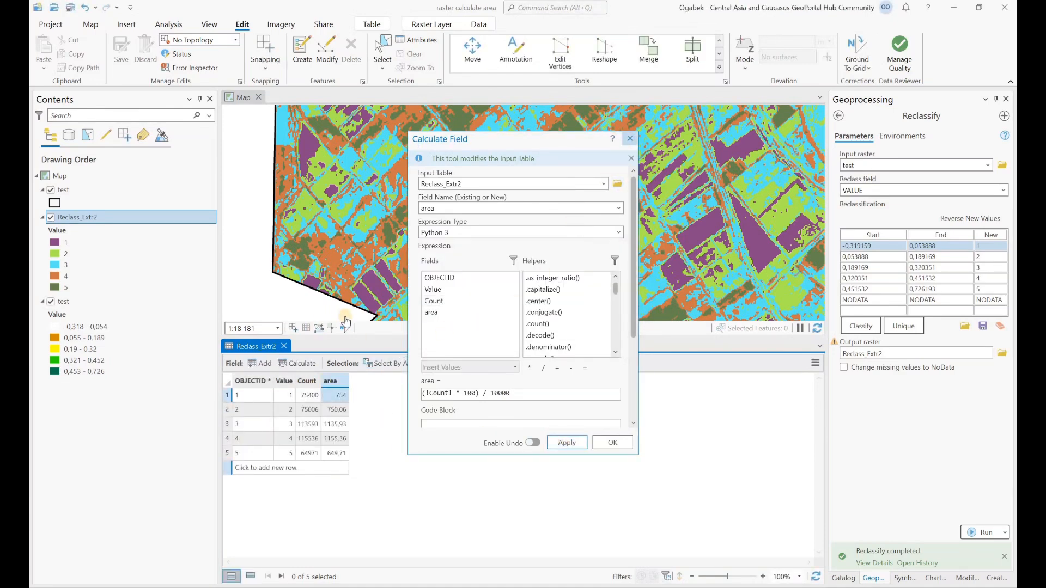
{"action": "key", "text": "Escape"}
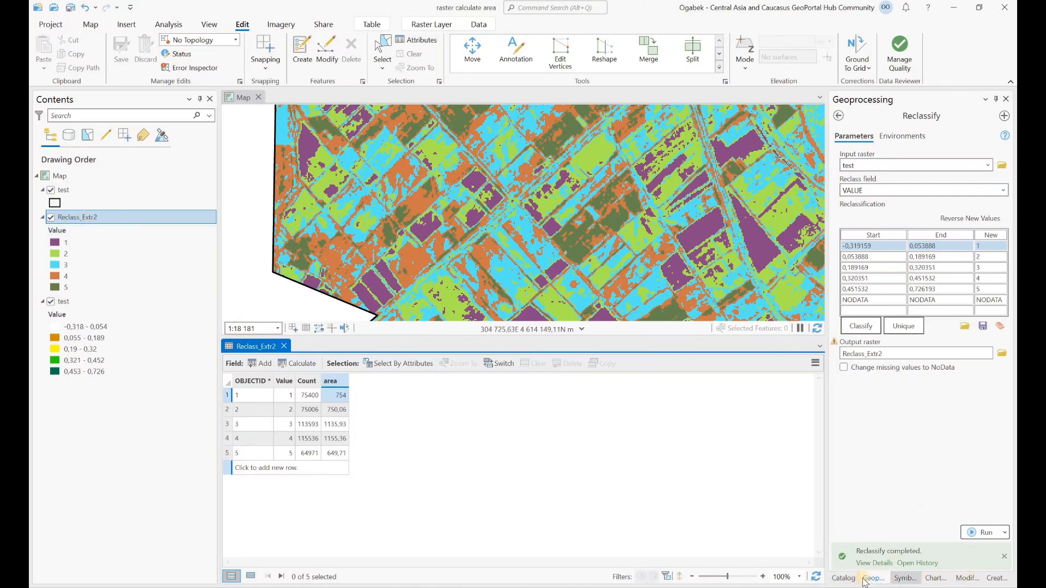
- Find the Raster to Polygon tool and convert Reclass_Extr2 to simplified polygons using the Value field
{"action": "left_click", "coordinate": [876, 117]}
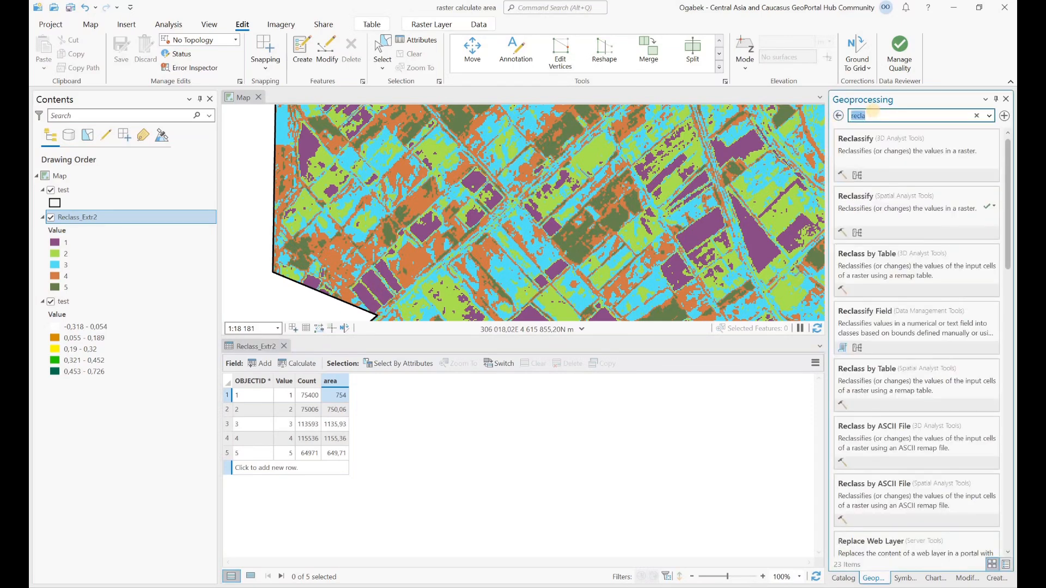
{"action": "type", "text": "ras"}
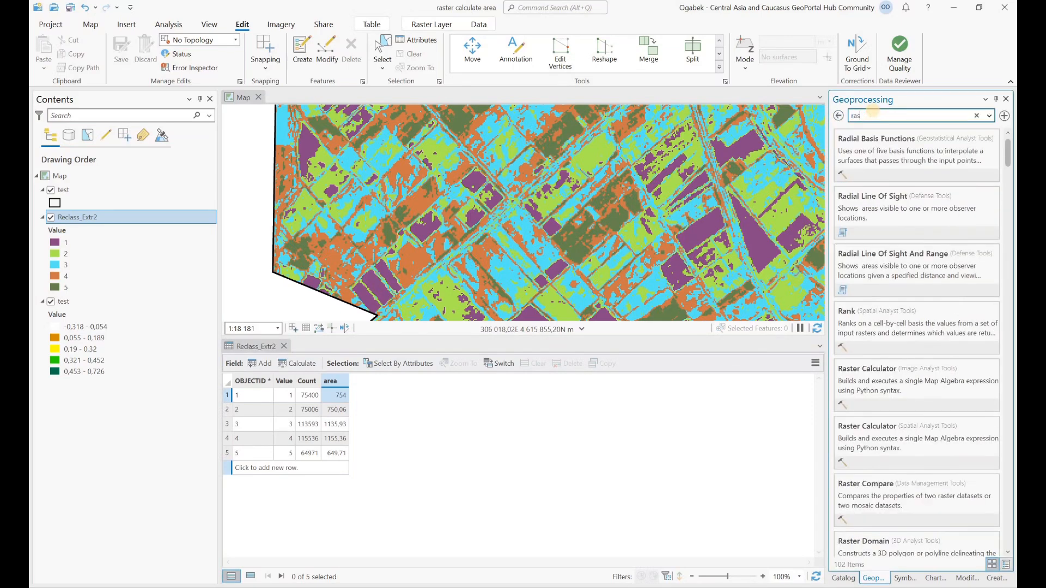
{"action": "type", "text": "ter"}
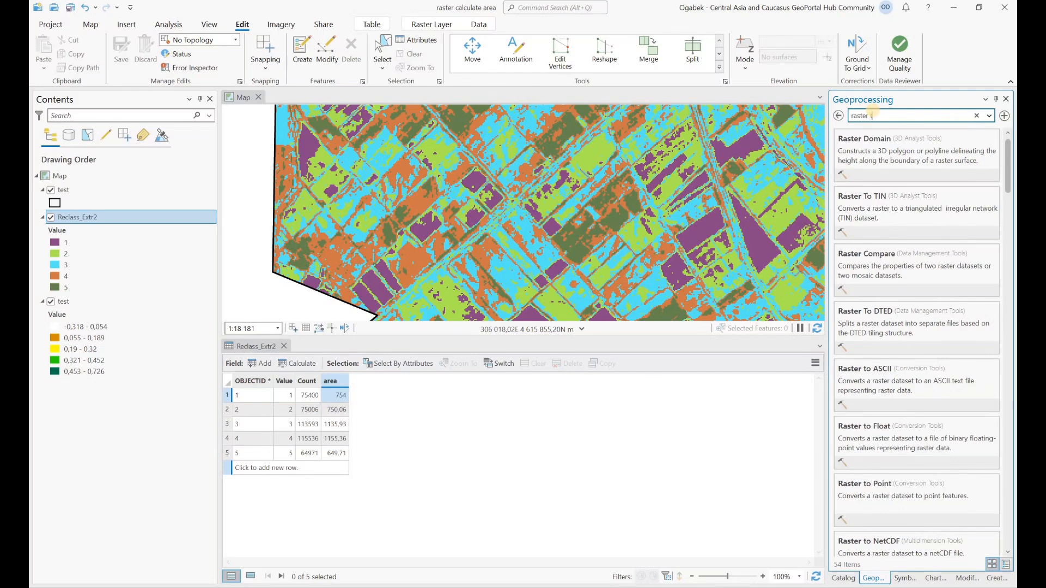
{"action": "type", "text": " to p"}
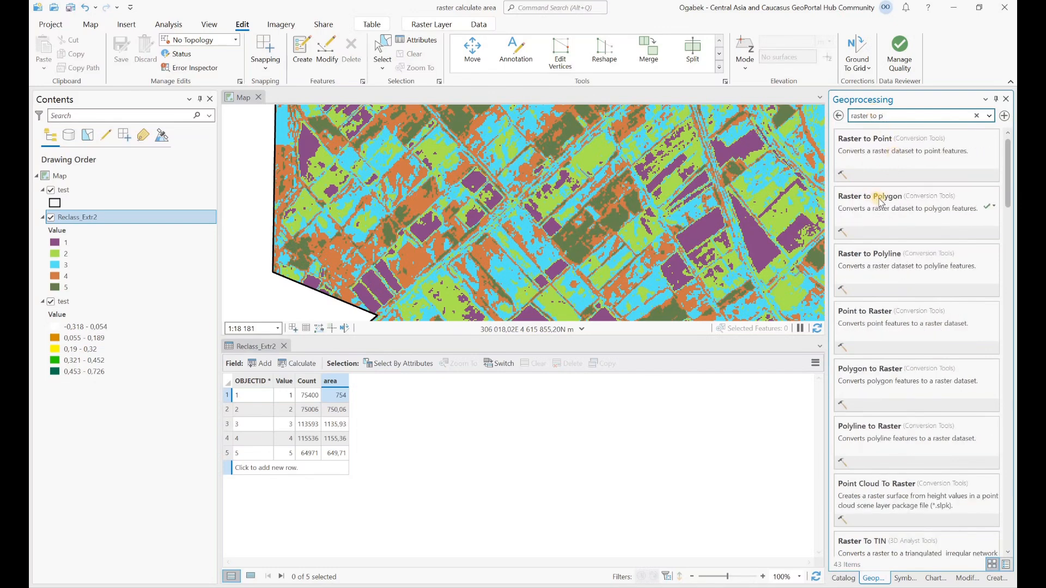
{"action": "left_click", "coordinate": [925, 212]}
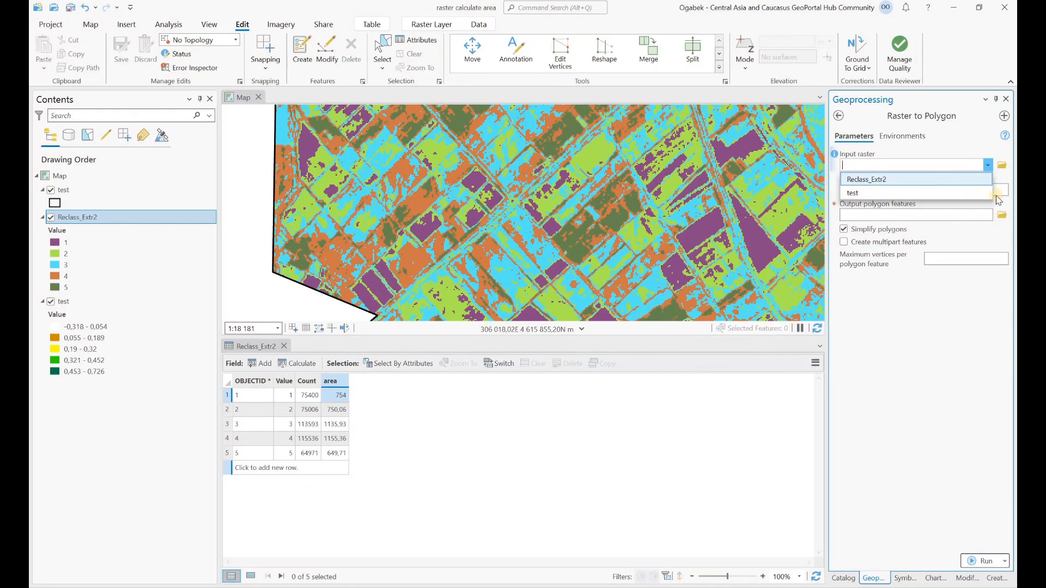
{"action": "left_click", "coordinate": [983, 180]}
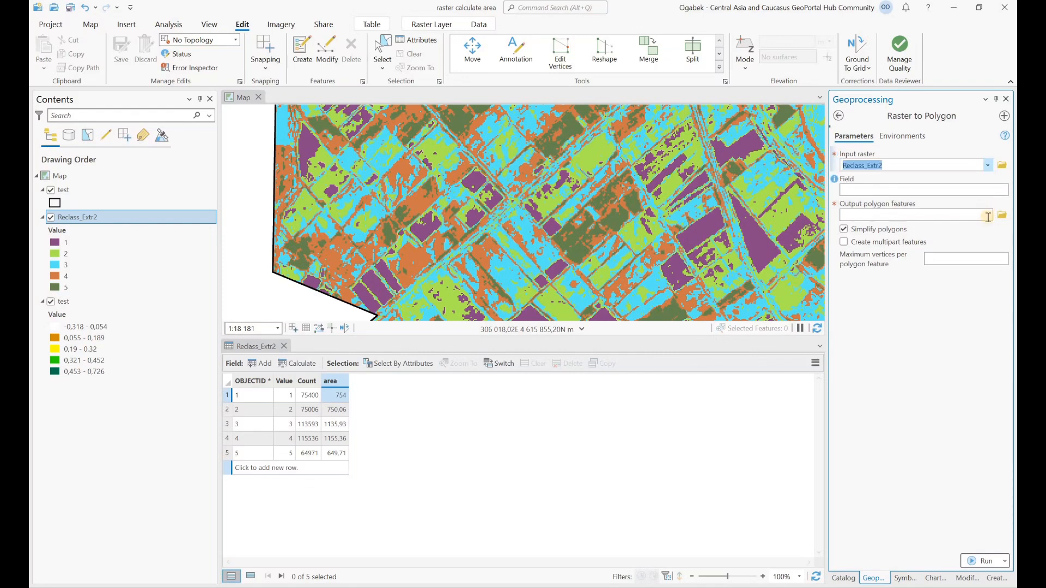
{"action": "left_click", "coordinate": [978, 562]}
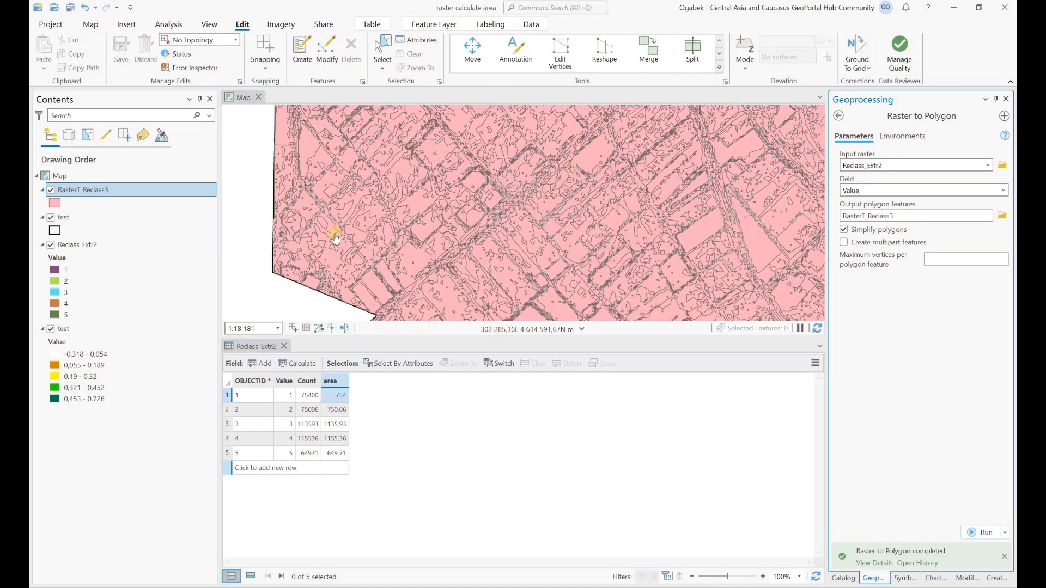
- Open the attribute table of the RasterT_Reclass3 polygon layer
{"action": "scroll", "coordinate": [334, 236], "scroll_direction": "down", "scroll_amount": 4}
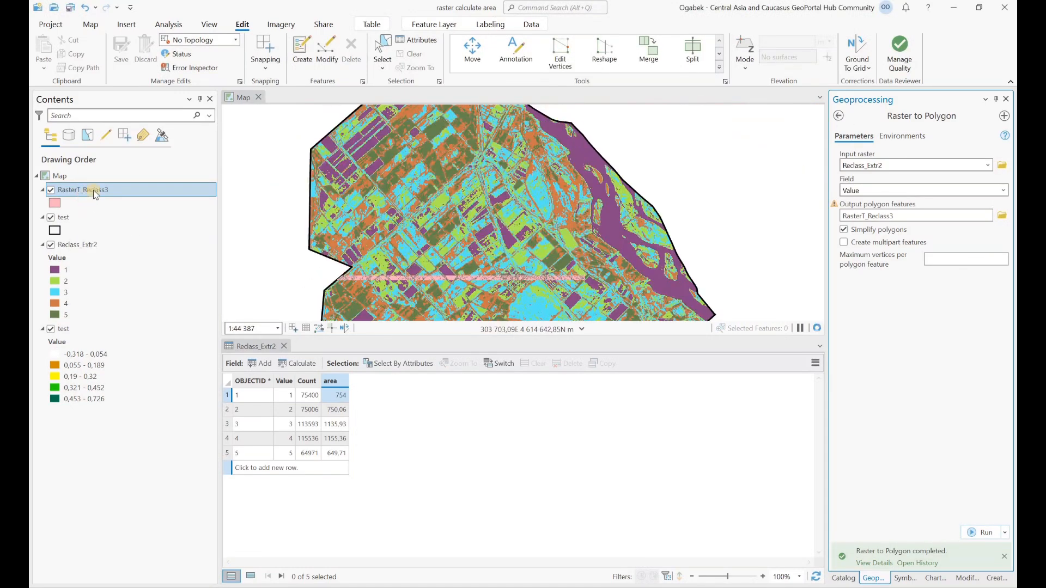
{"action": "left_click", "coordinate": [111, 209]}
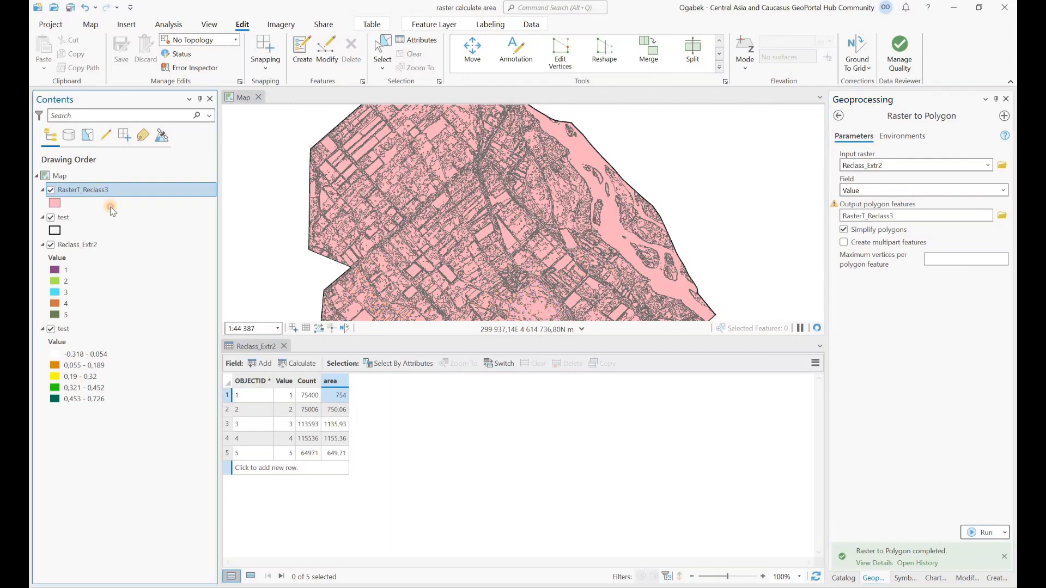
{"action": "right_click", "coordinate": [111, 209]}
{"action": "left_click", "coordinate": [157, 213]}
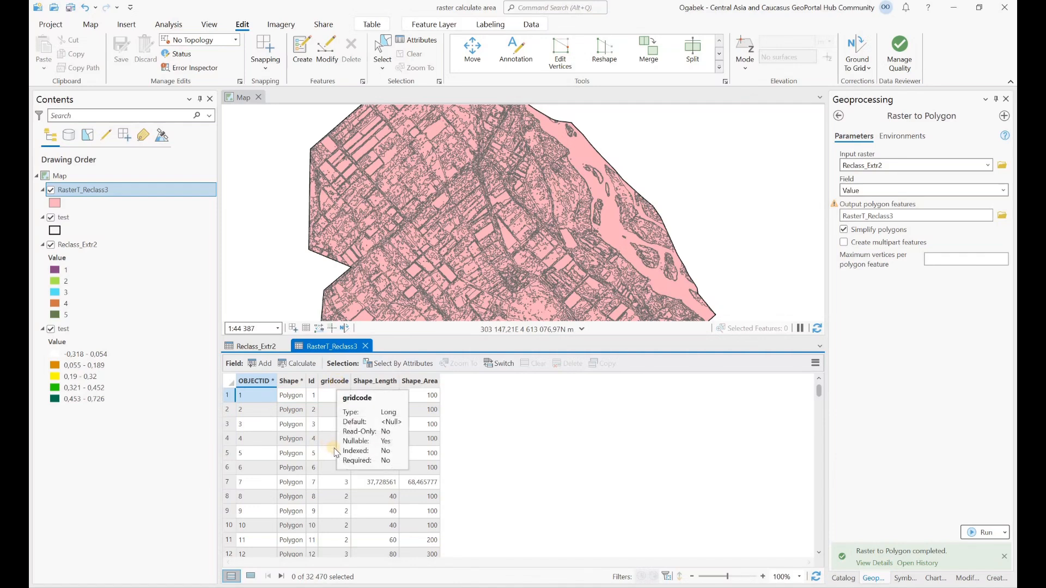
- Select the RasterT_Reclass3 polygons by attributes where gridcode is equal to 1
{"action": "left_click", "coordinate": [407, 365]}
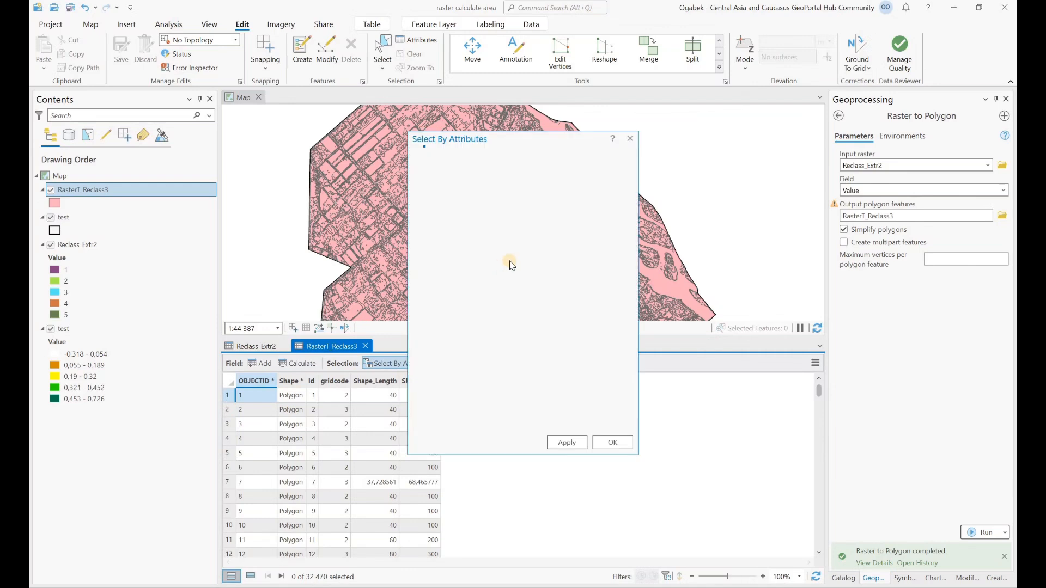
{"action": "left_click", "coordinate": [479, 259]}
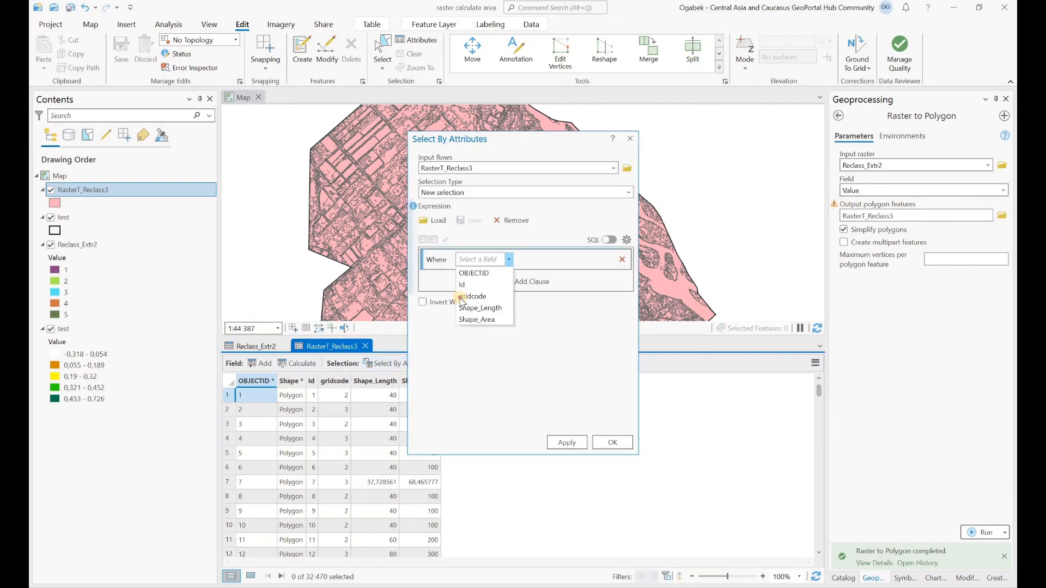
{"action": "left_click", "coordinate": [473, 297]}
{"action": "left_click", "coordinate": [610, 260]}
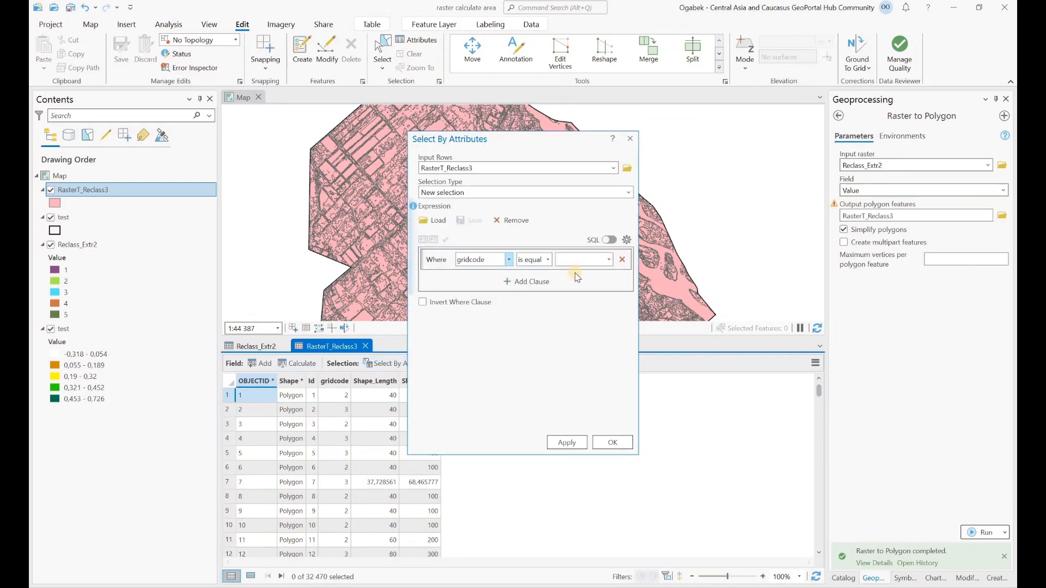
{"action": "left_click", "coordinate": [566, 437]}
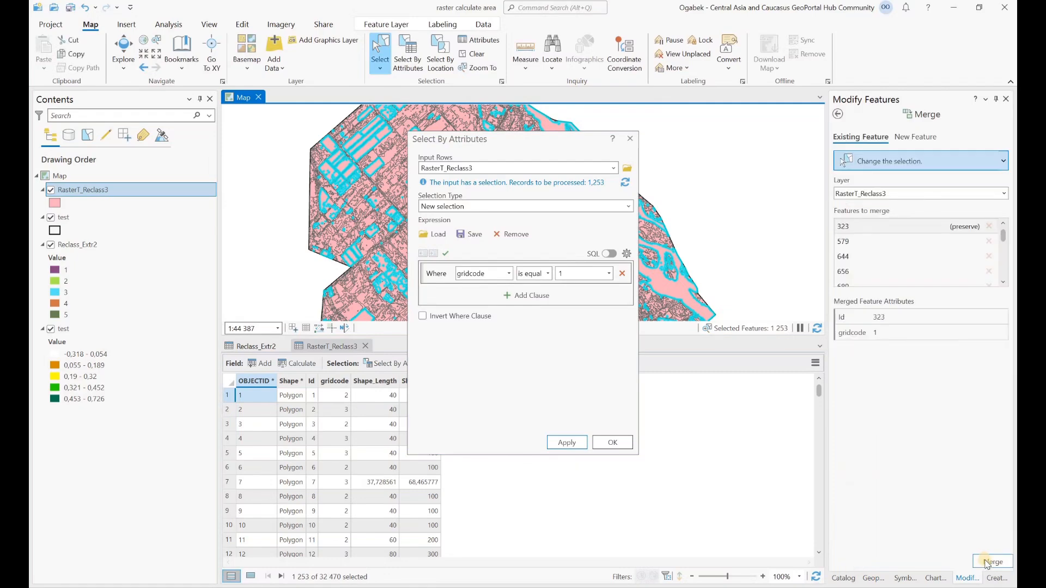
- Merge the selected gridcode 1 polygons into one feature, and select and merge the polygons whose gridcode is equal to 2
{"action": "left_click", "coordinate": [987, 563]}
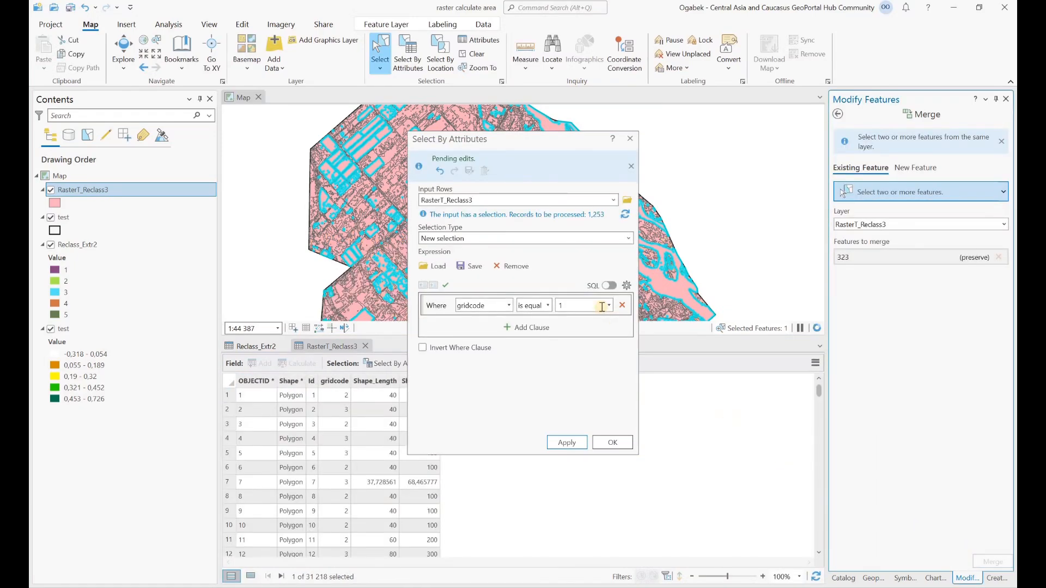
{"action": "left_click", "coordinate": [609, 306]}
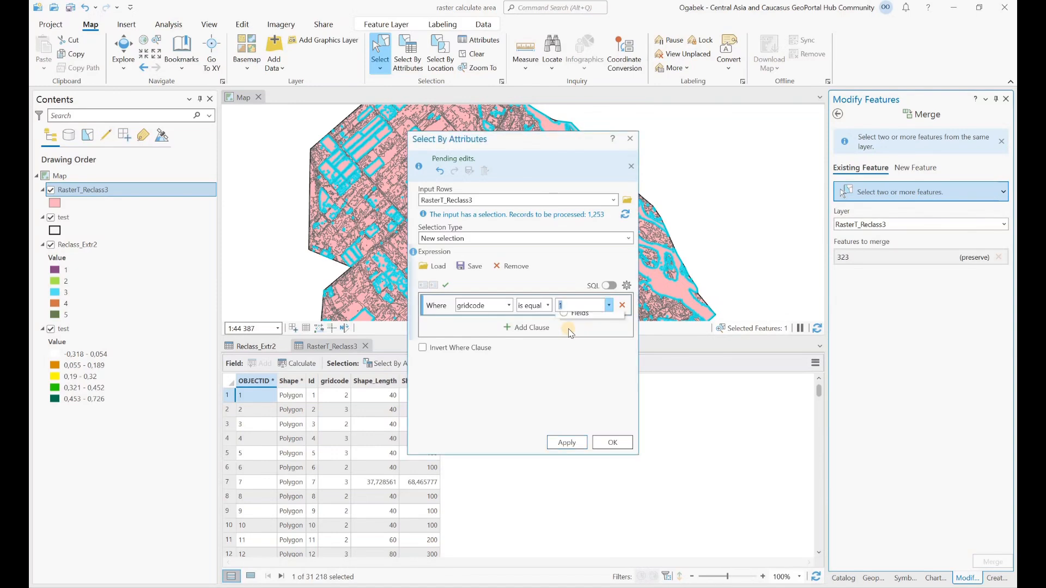
{"action": "left_click", "coordinate": [570, 332]}
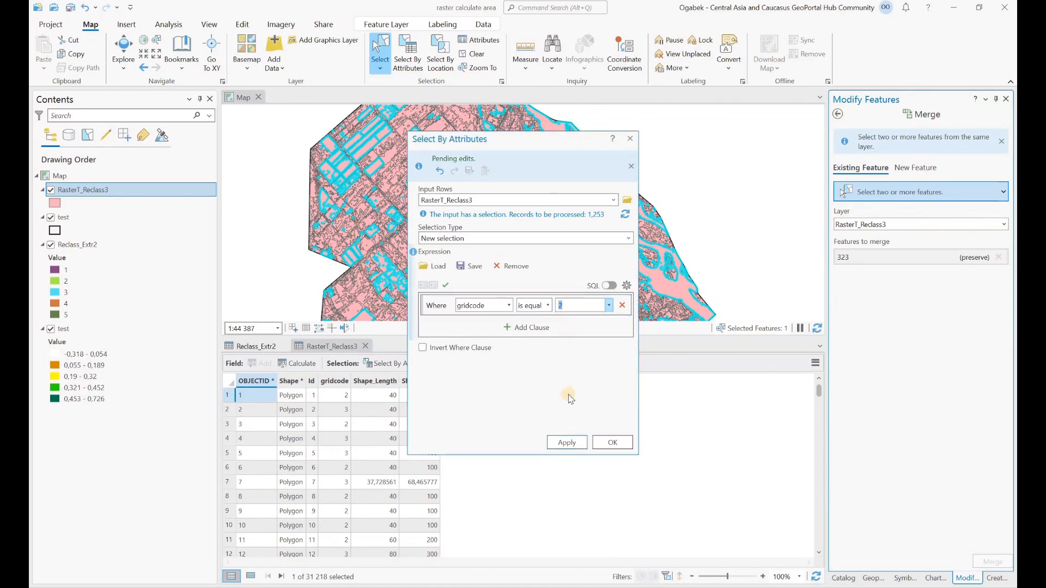
{"action": "left_click", "coordinate": [567, 442]}
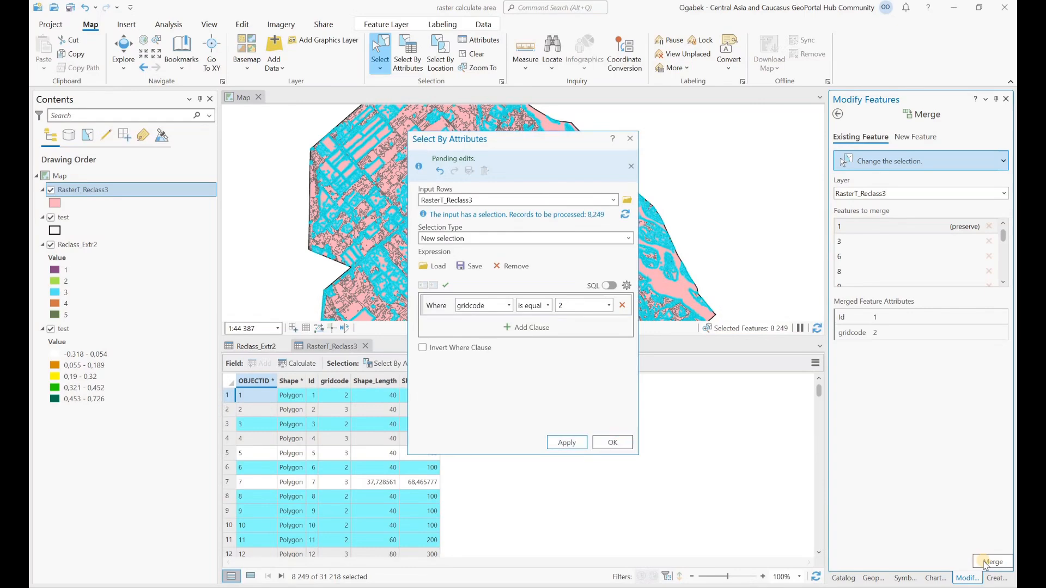
{"action": "left_click", "coordinate": [984, 562]}
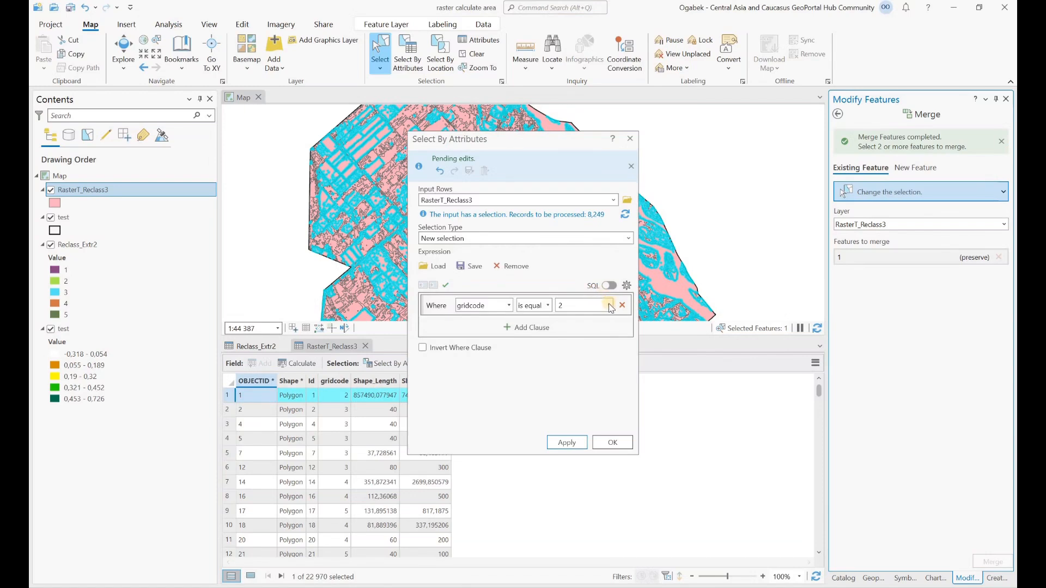
- Select the RasterT_Reclass3 polygons where gridcode is equal to 3 and merge them into one feature
{"action": "left_click", "coordinate": [558, 345]}
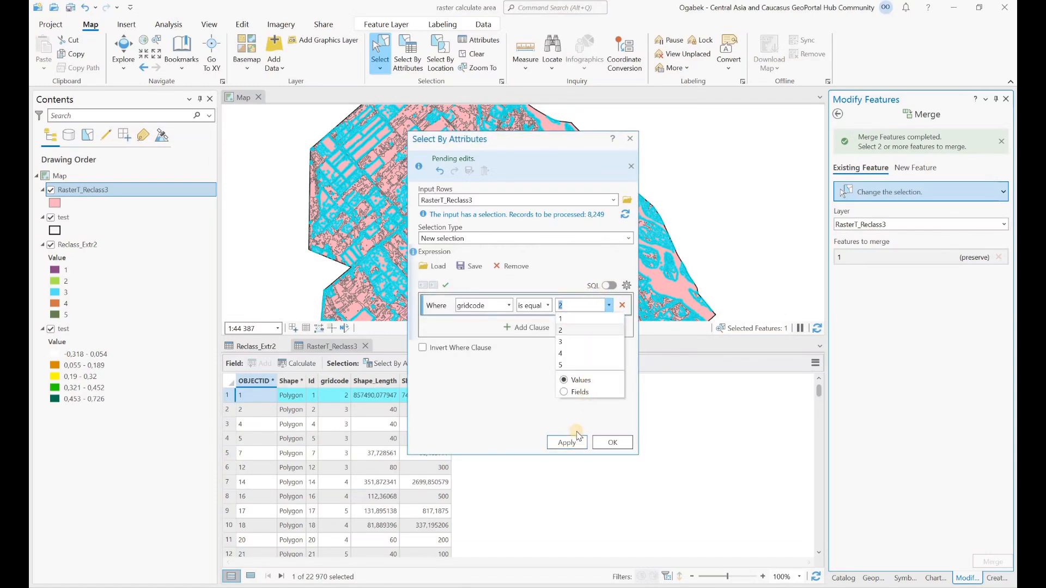
{"action": "left_click", "coordinate": [572, 439]}
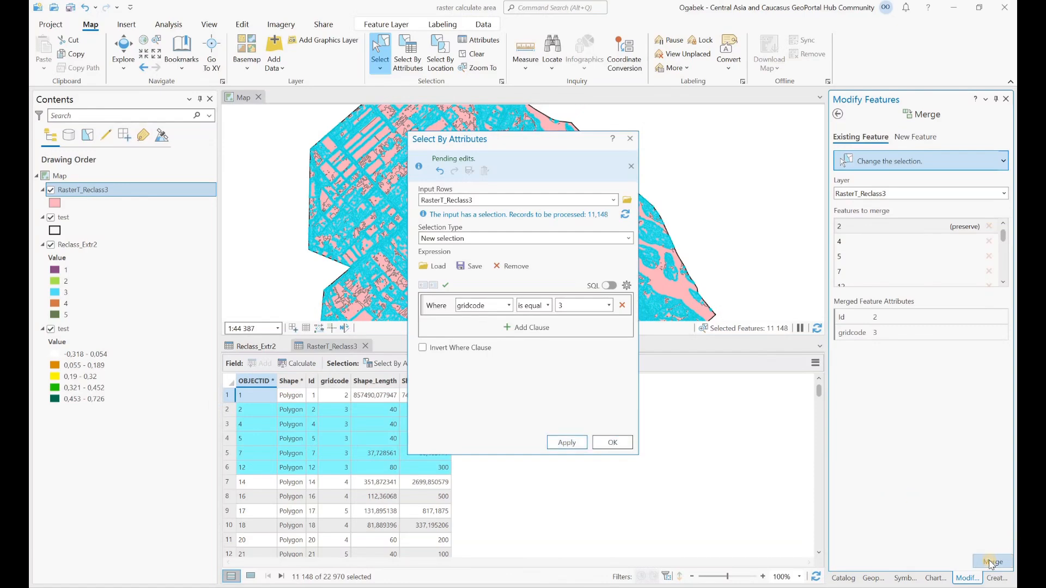
{"action": "left_click", "coordinate": [991, 564]}
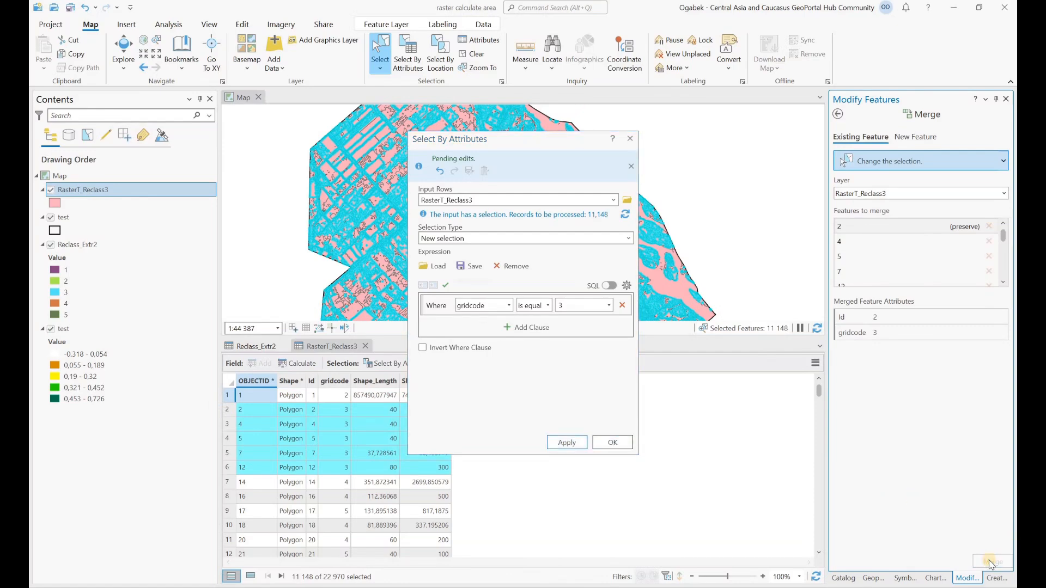
- Select the RasterT_Reclass3 polygons where gridcode is equal to 4 and merge them into one feature
{"action": "left_click", "coordinate": [608, 306]}
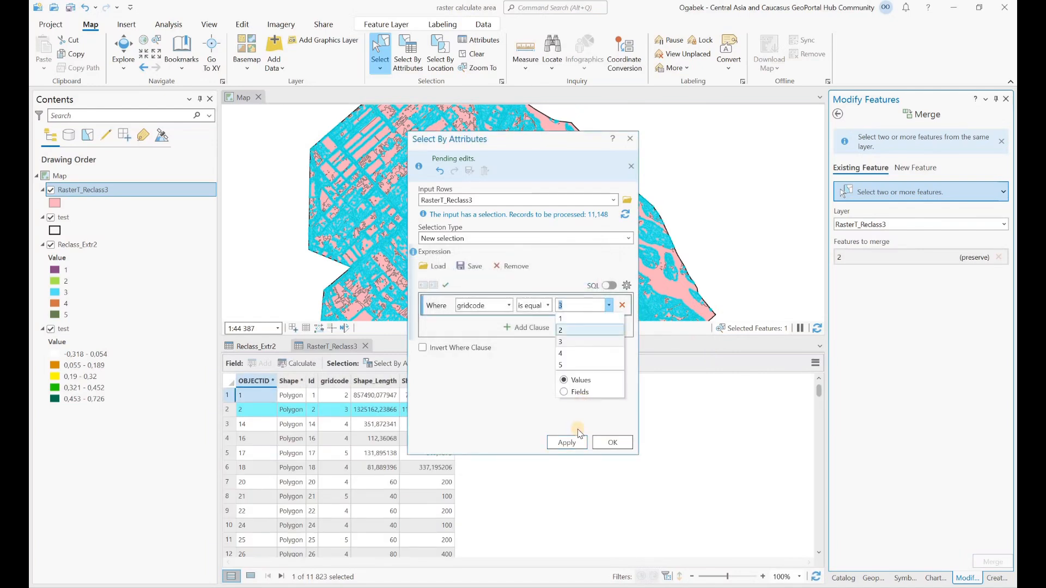
{"action": "left_click", "coordinate": [583, 353]}
{"action": "left_click", "coordinate": [578, 445]}
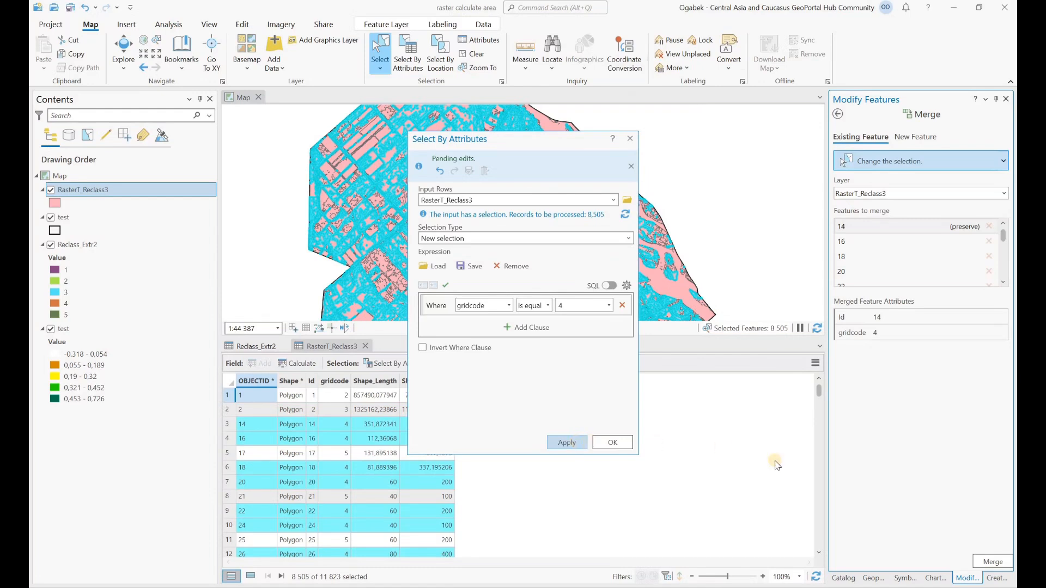
{"action": "left_click", "coordinate": [998, 563]}
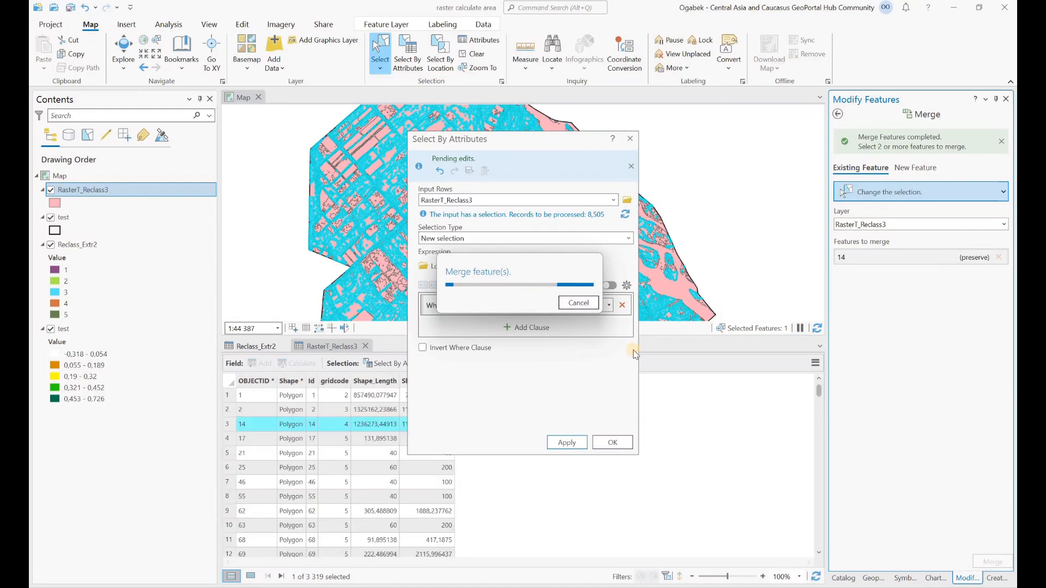
- Select the polygons where gridcode is equal to 5, merge them into one feature, and close the attribute selection dialog
{"action": "left_click", "coordinate": [606, 305]}
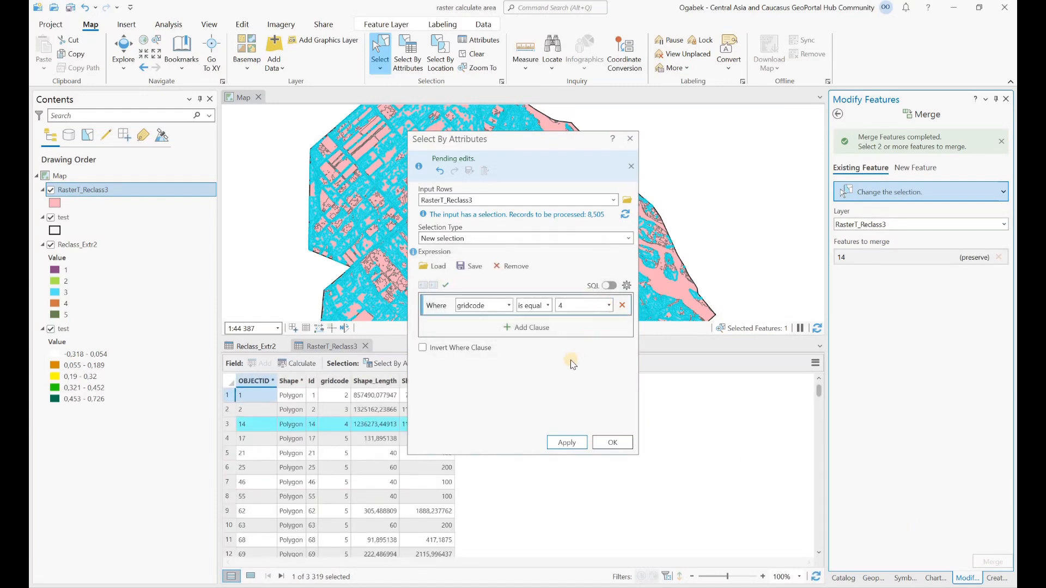
{"action": "left_click", "coordinate": [569, 375]}
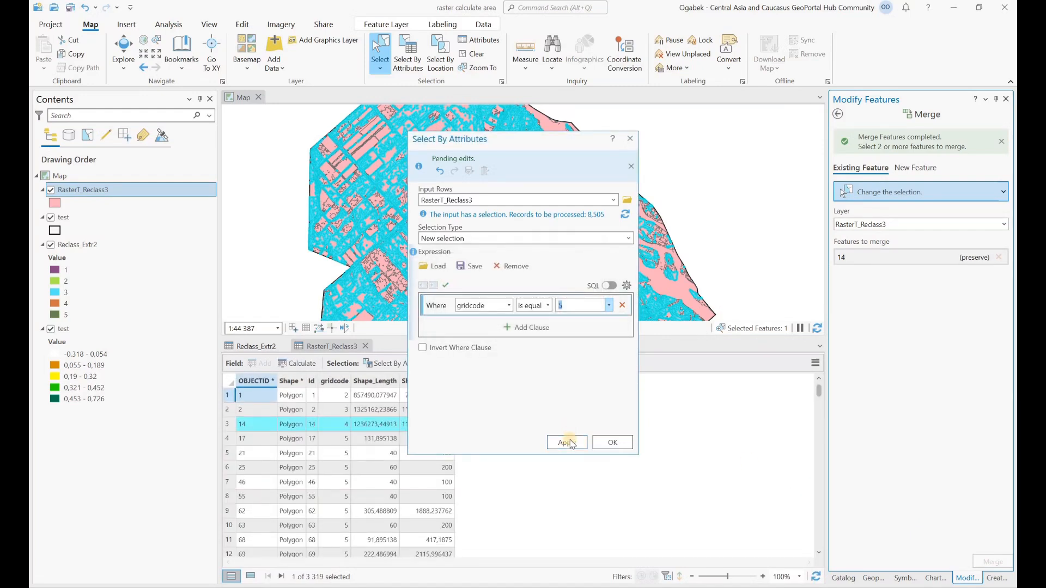
{"action": "left_click", "coordinate": [567, 442]}
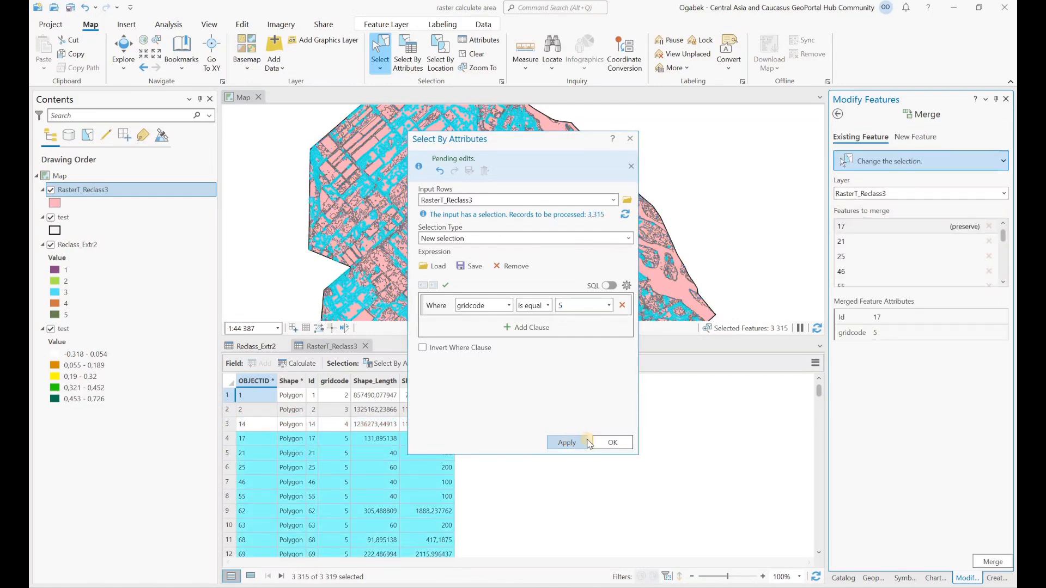
{"action": "left_click", "coordinate": [993, 562]}
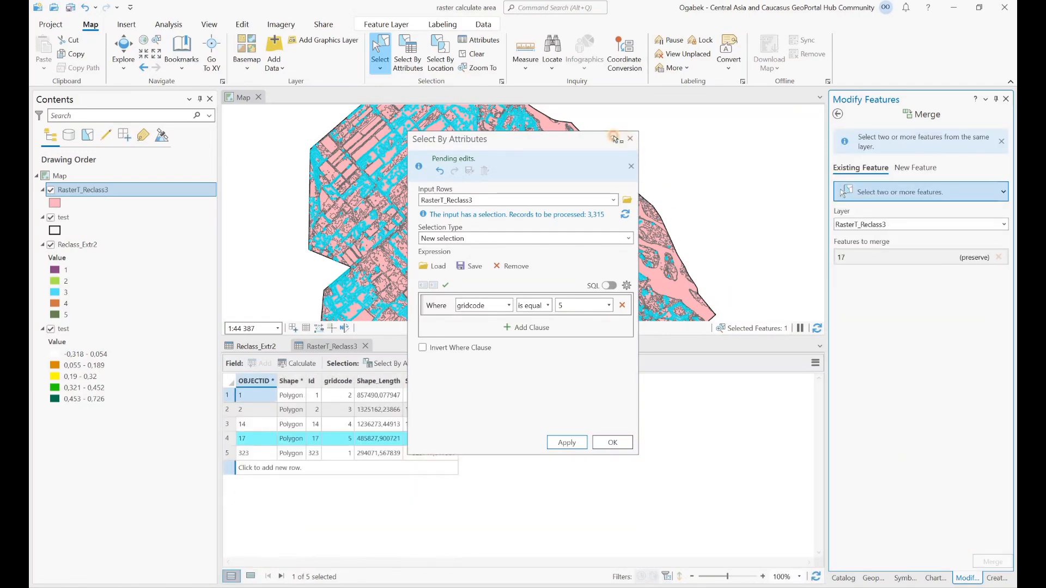
{"action": "left_click", "coordinate": [630, 139]}
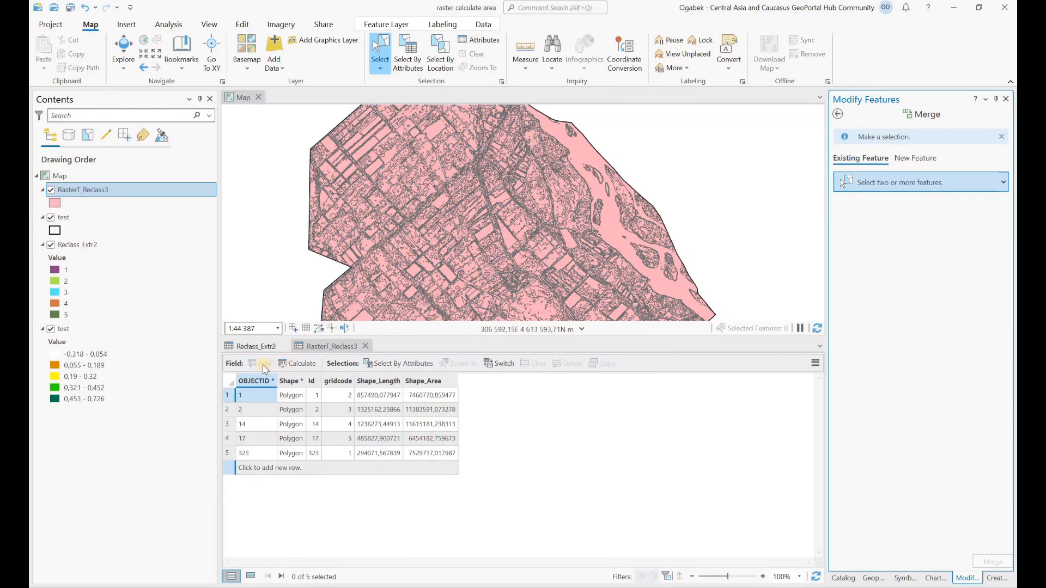
- Save all pending edits to the merged RasterT_Reclass3 polygons
{"action": "left_click", "coordinate": [242, 24]}
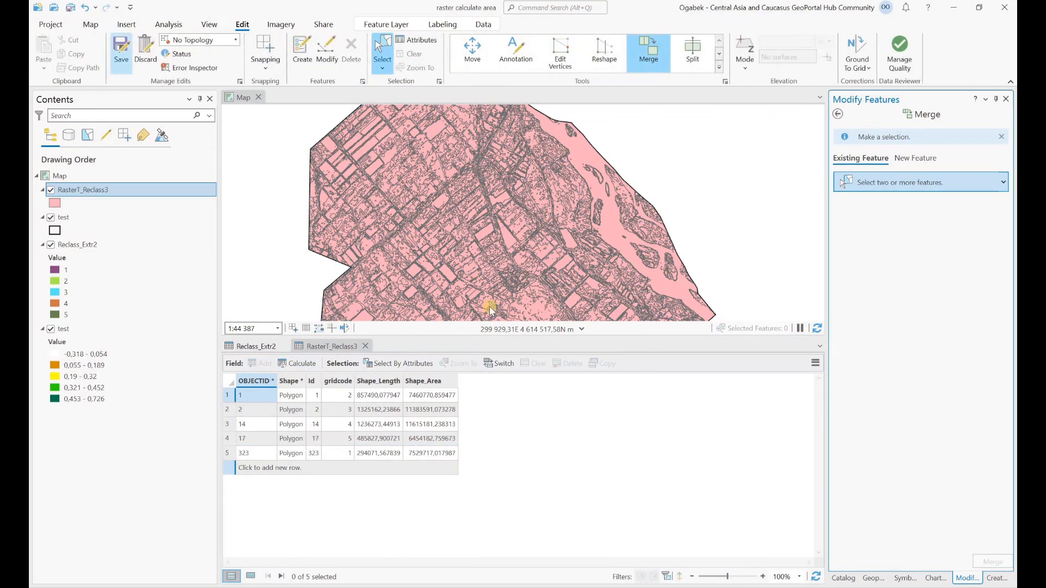
{"action": "left_click", "coordinate": [121, 51]}
{"action": "left_click", "coordinate": [530, 318]}
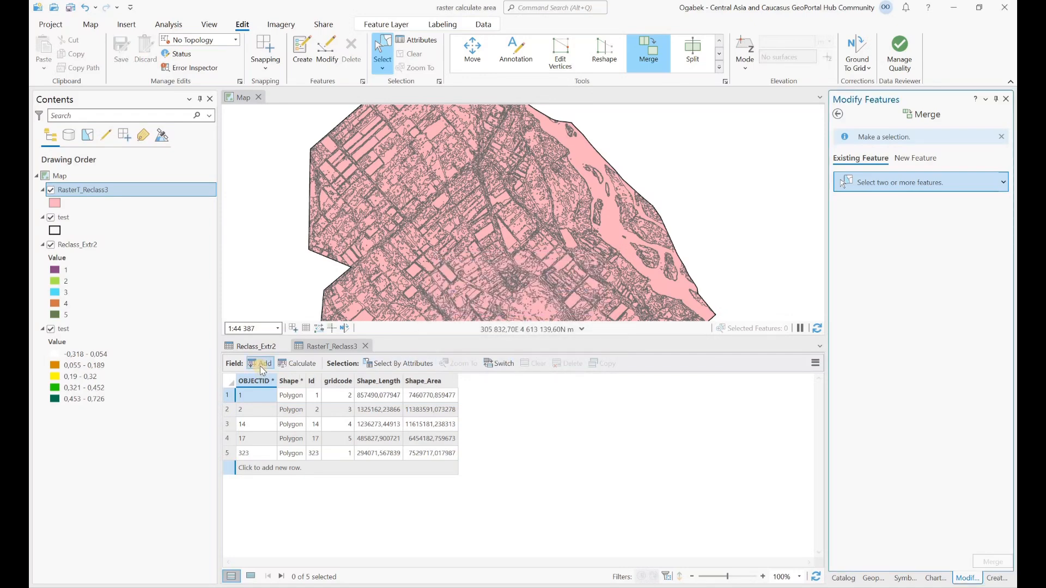
- Add a field named area with data type Double to RasterT_Reclass3, save the field changes and close the fields view
{"action": "left_click", "coordinate": [261, 365]}
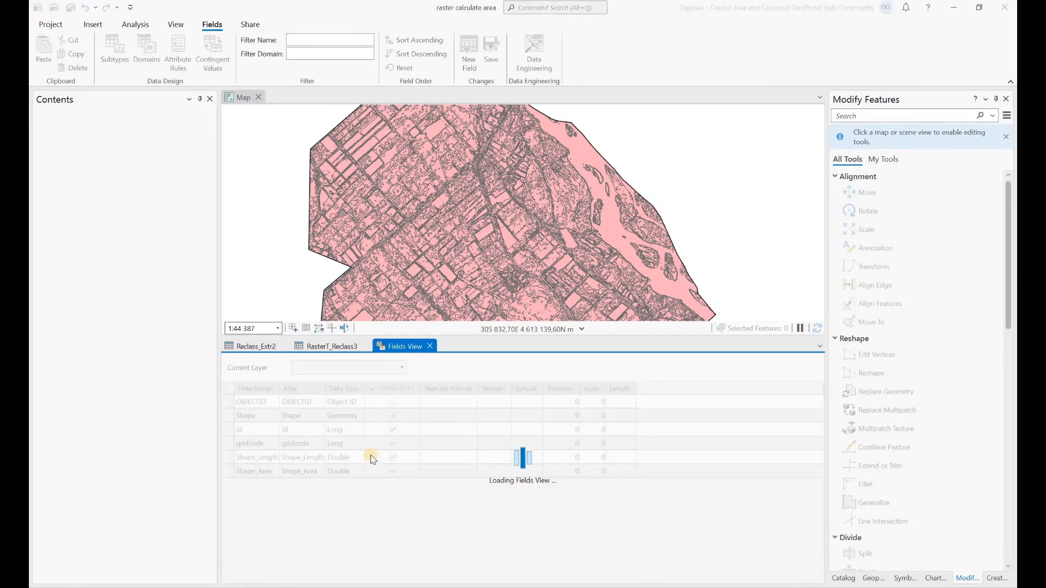
{"action": "type", "text": "area"}
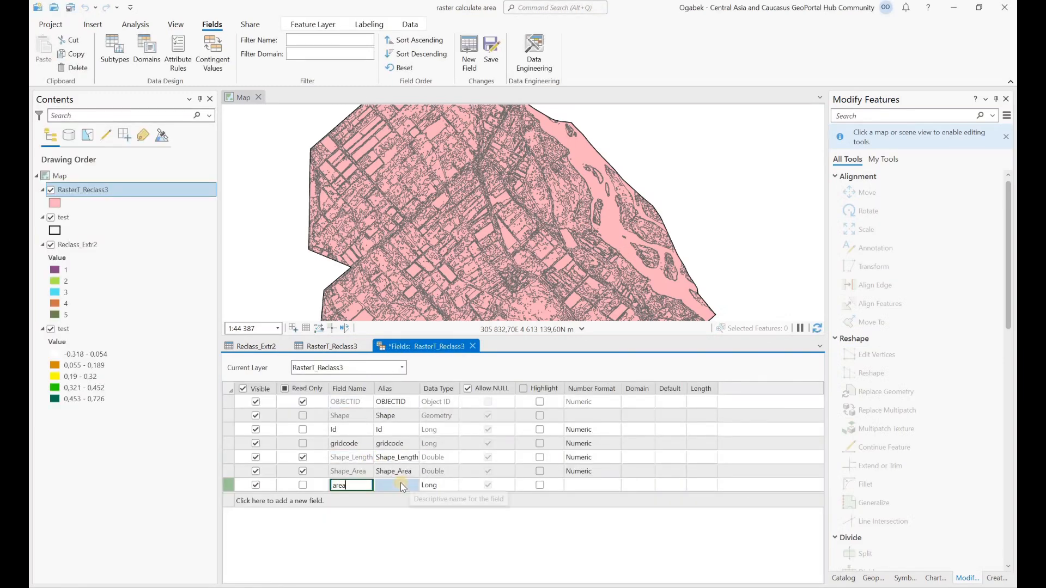
{"action": "key", "text": "Return"}
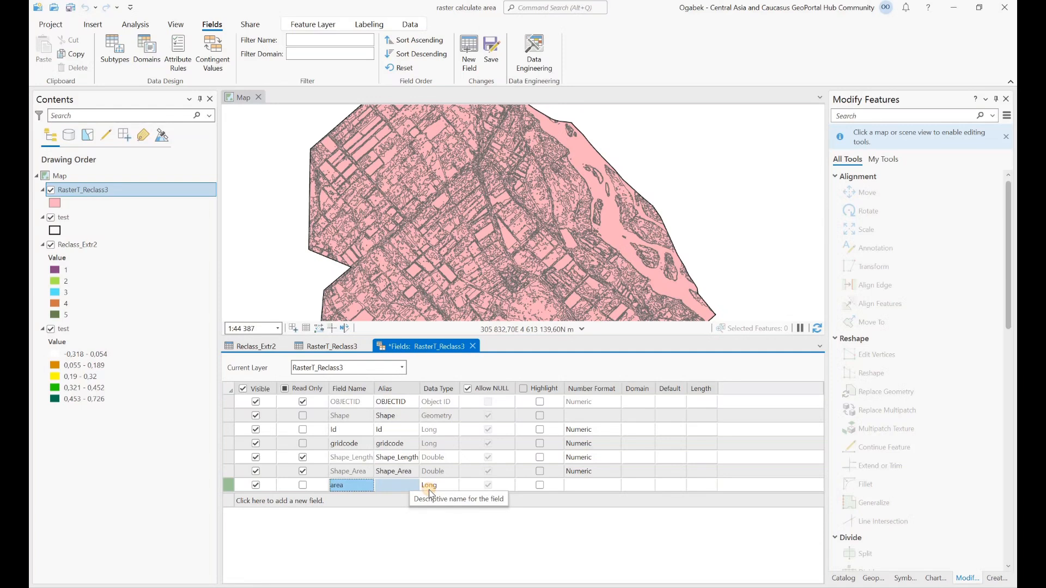
{"action": "left_click", "coordinate": [429, 488]}
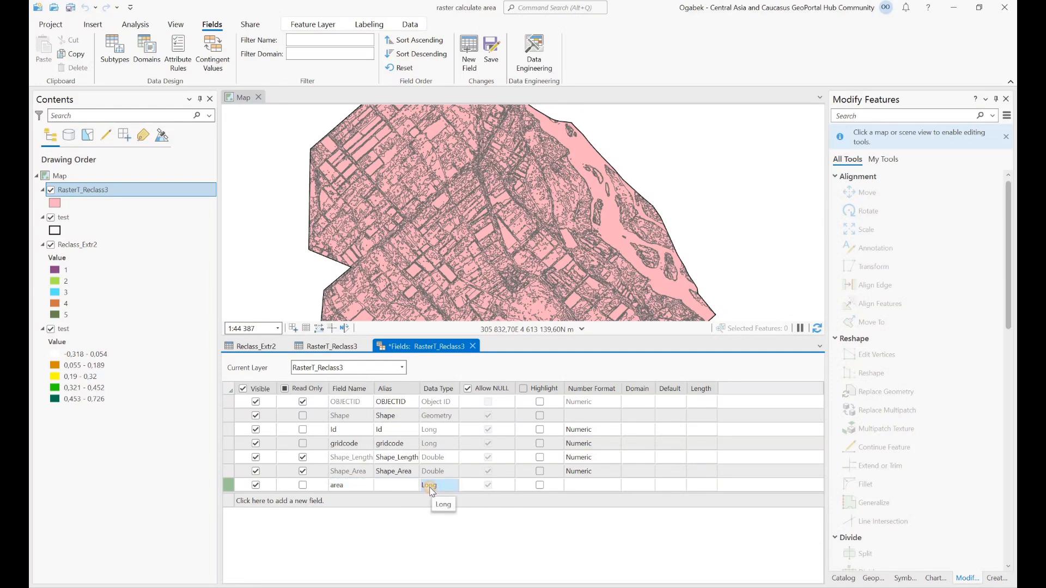
{"action": "left_click", "coordinate": [435, 534]}
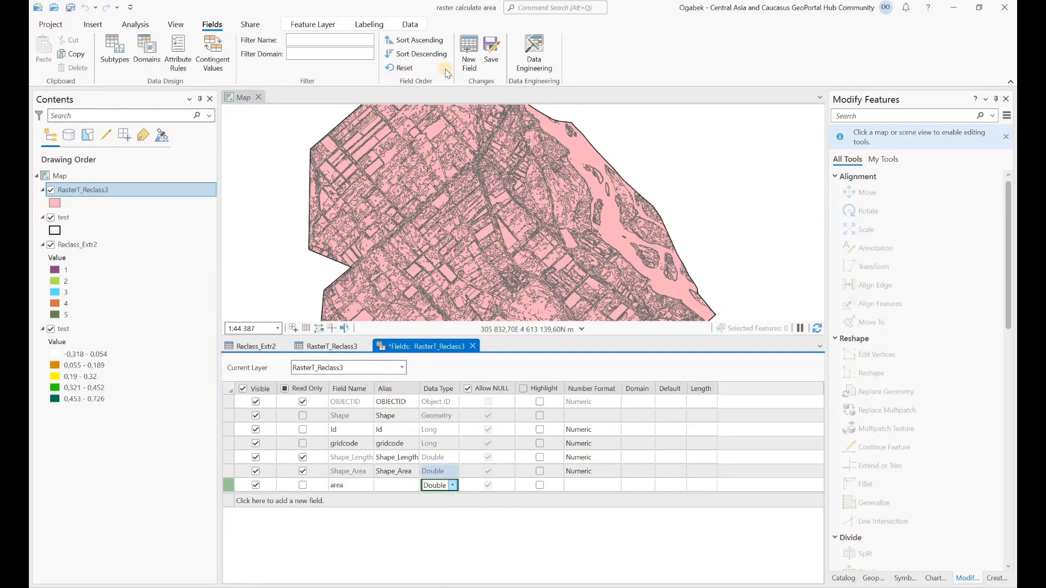
{"action": "left_click", "coordinate": [494, 50]}
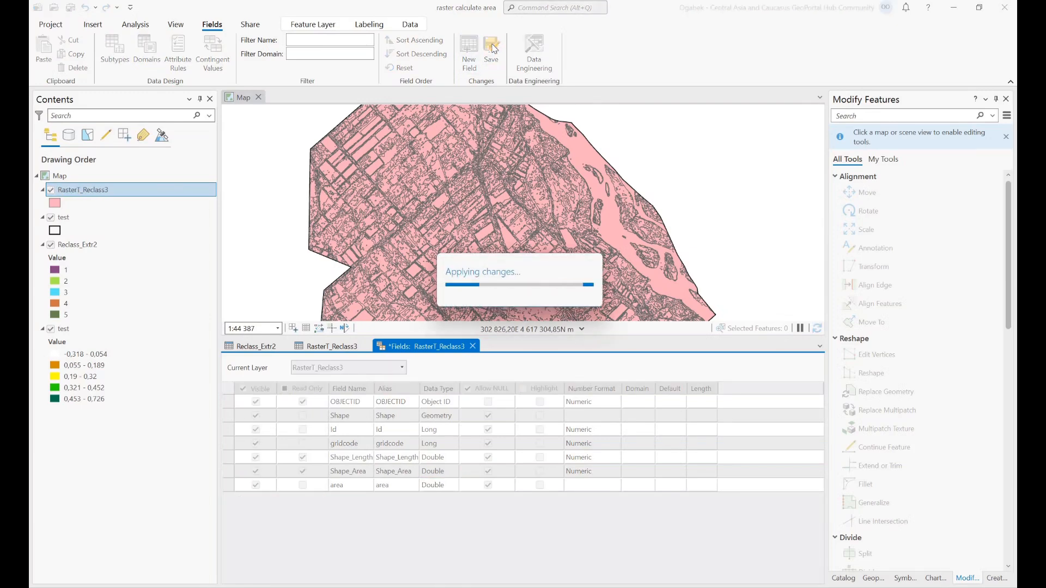
{"action": "left_click", "coordinate": [469, 347]}
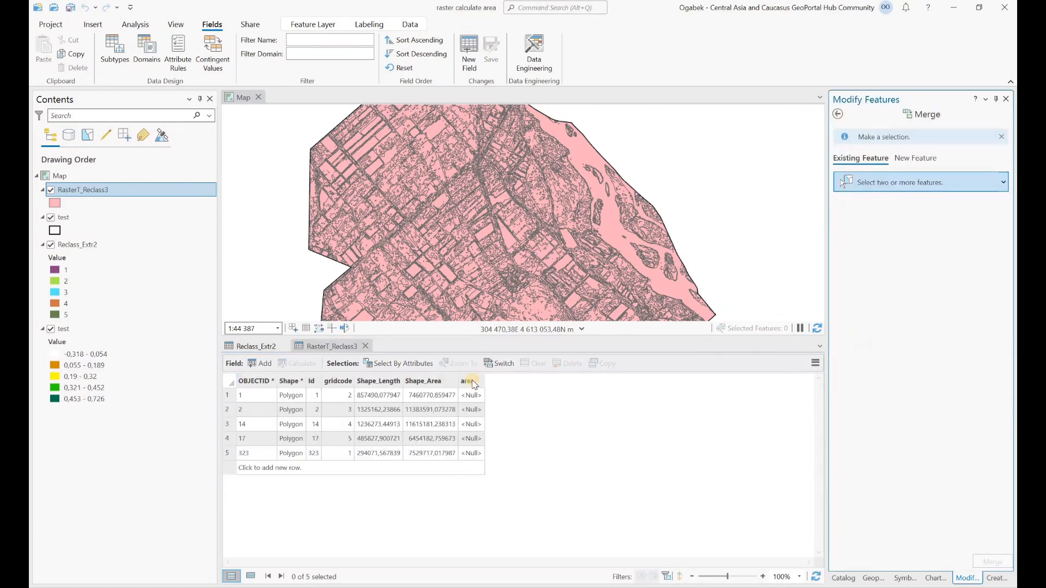
- Calculate geometry for the area field as Area (geodesic) in Hectares, using the WGS_1984_UTM_Zone_41N coordinate system
{"action": "left_click", "coordinate": [490, 396]}
{"action": "right_click", "coordinate": [471, 381]}
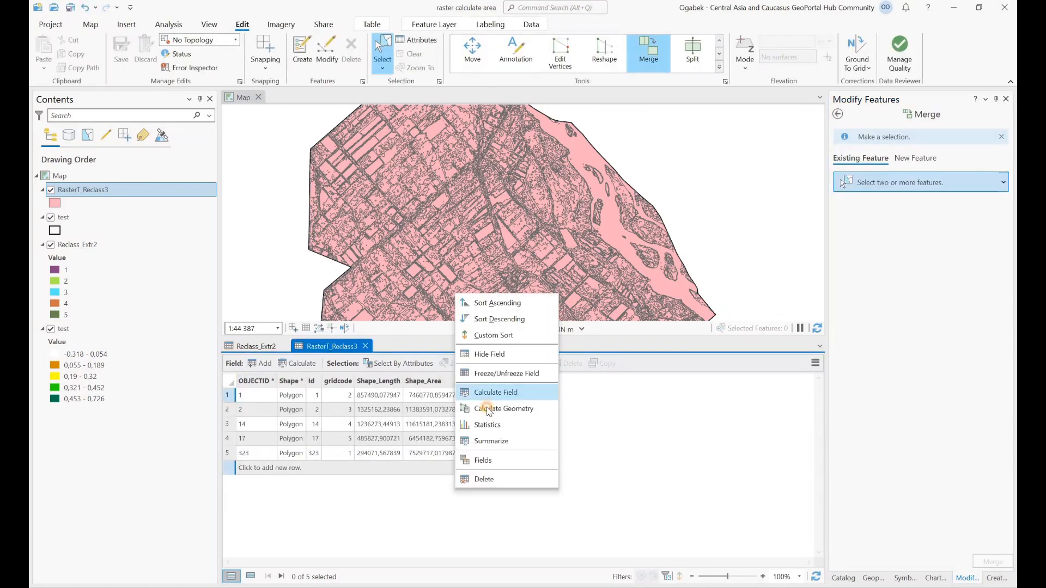
{"action": "left_click", "coordinate": [489, 410]}
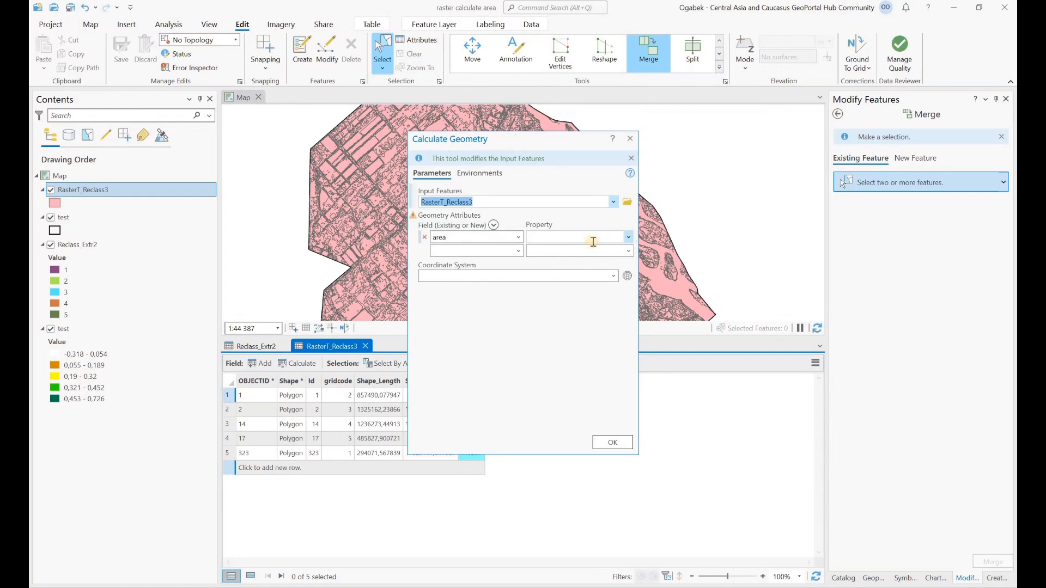
{"action": "left_click", "coordinate": [577, 236]}
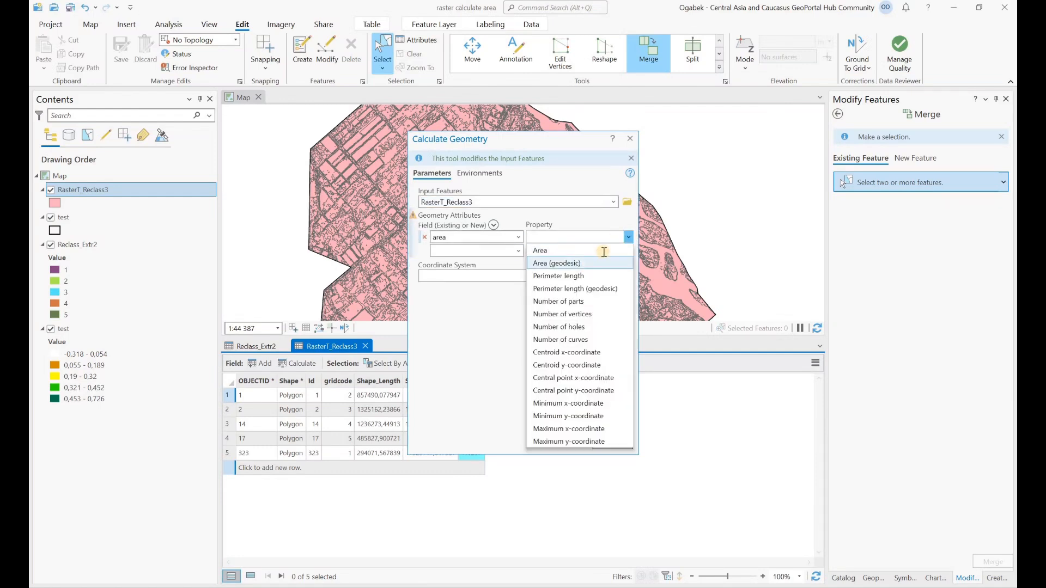
{"action": "left_click", "coordinate": [602, 259]}
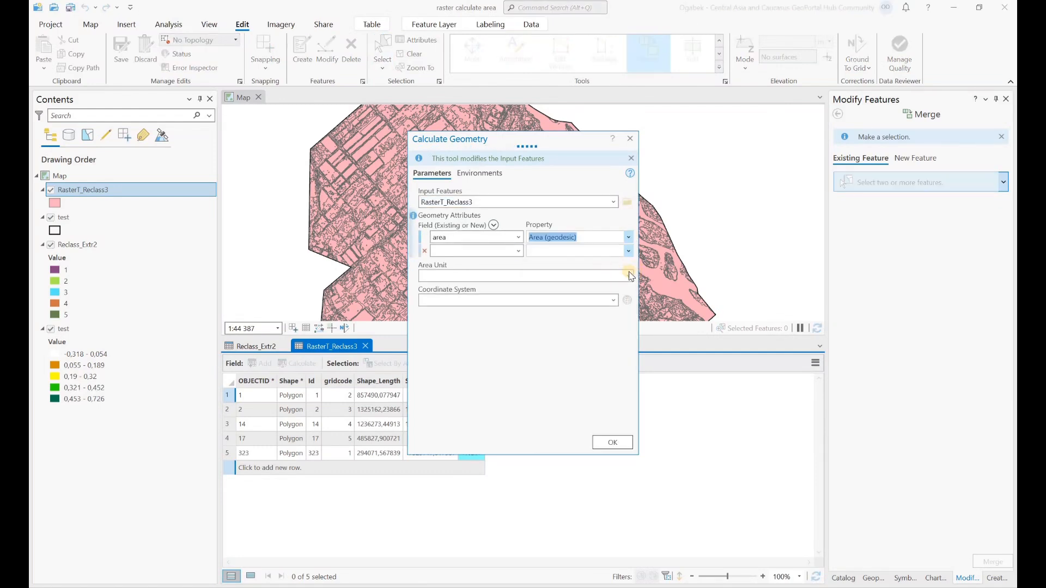
{"action": "left_click", "coordinate": [536, 276]}
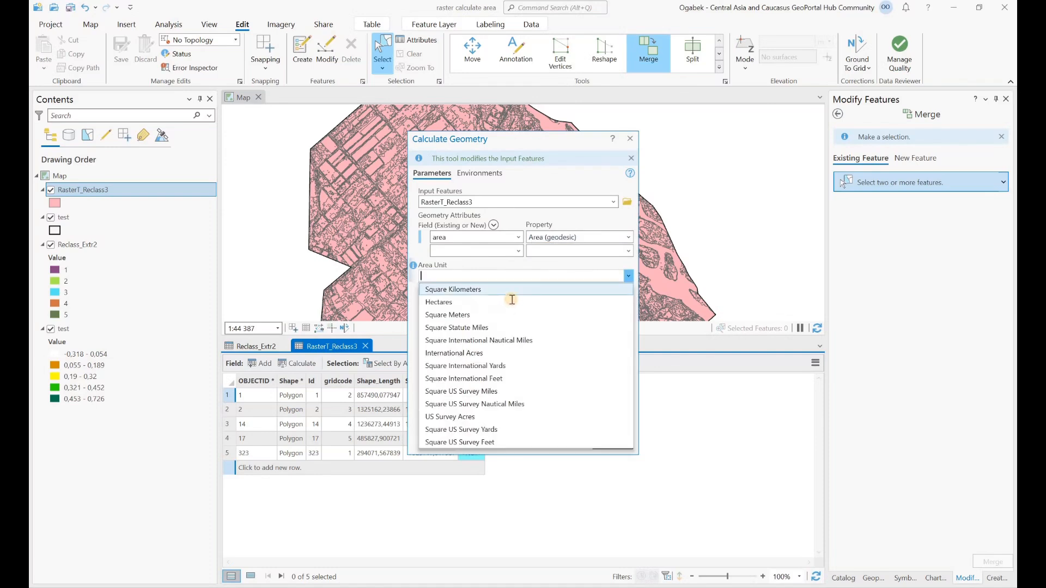
{"action": "left_click", "coordinate": [614, 302]}
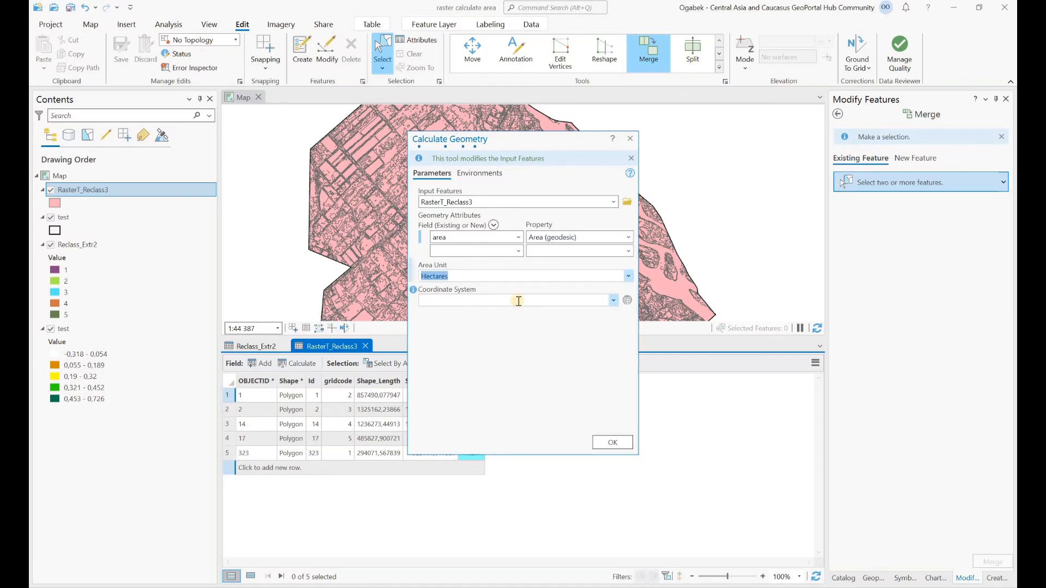
{"action": "left_click", "coordinate": [447, 301]}
{"action": "left_click", "coordinate": [461, 298]}
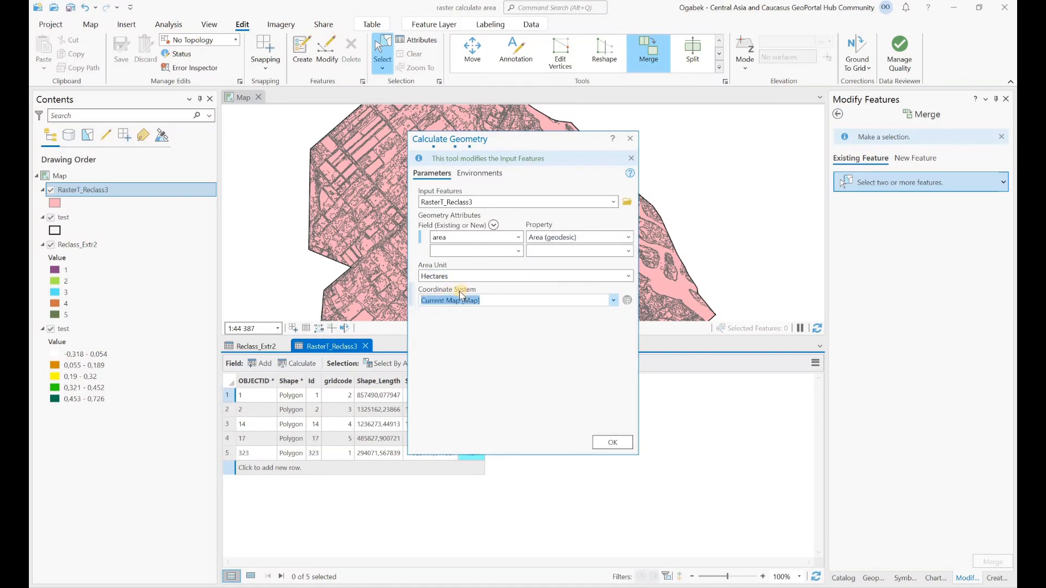
{"action": "type", "text": "WGS_1984_UTM_Zone_41N"}
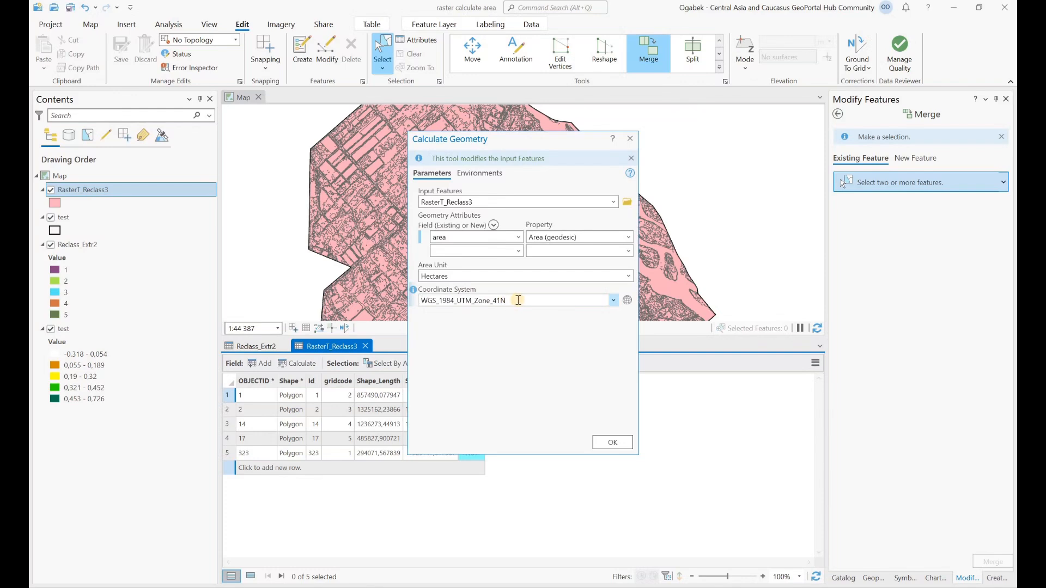
{"action": "left_click_drag", "start_coordinate": [507, 301], "coordinate": [418, 299]}
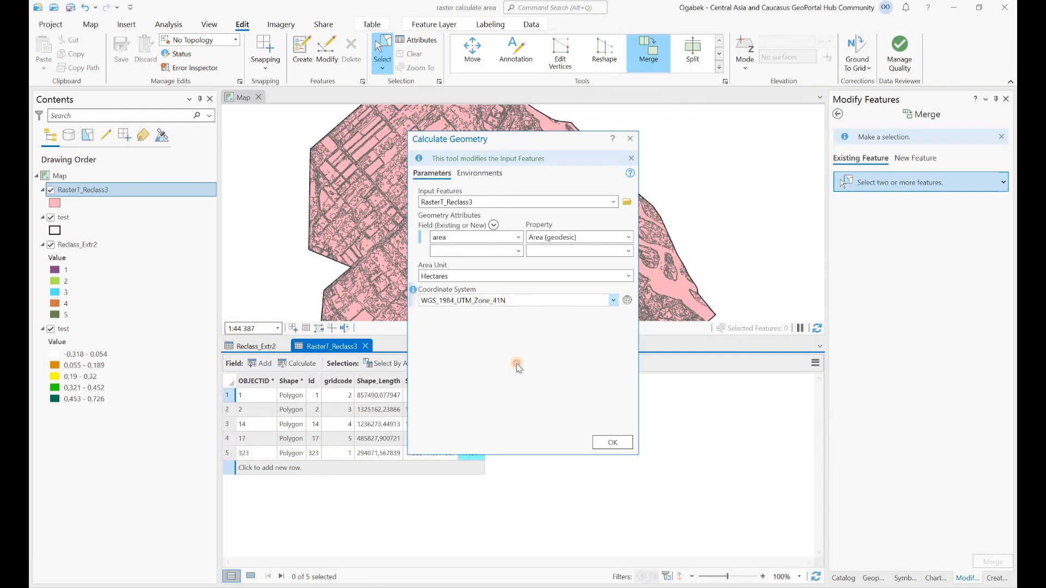
{"action": "left_click", "coordinate": [603, 446]}
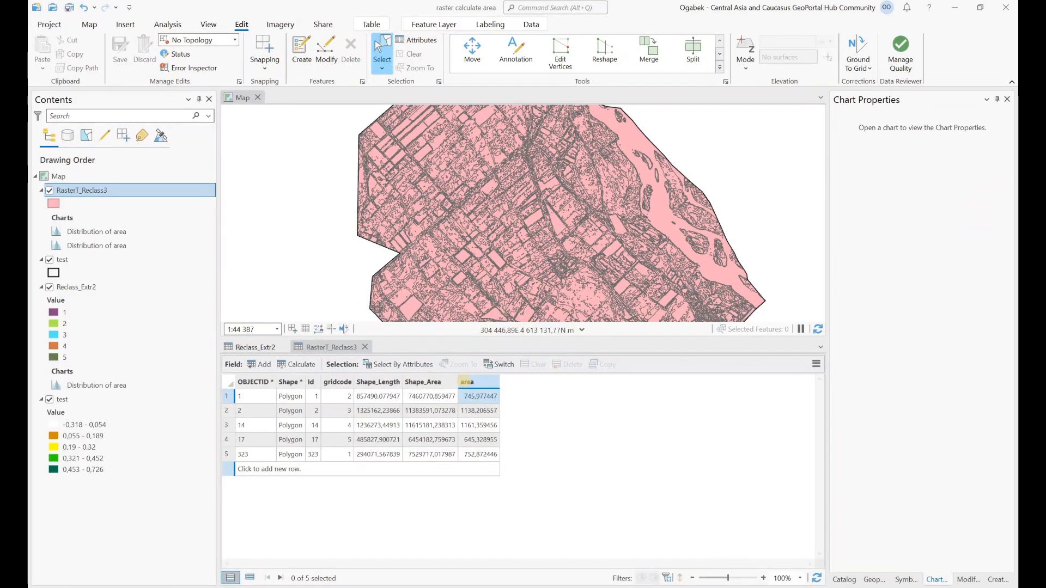
- Show the statistics of the area field in the RasterT_Reclass3 attribute table and check the sum of the polygon areas
{"action": "right_click", "coordinate": [467, 382]}
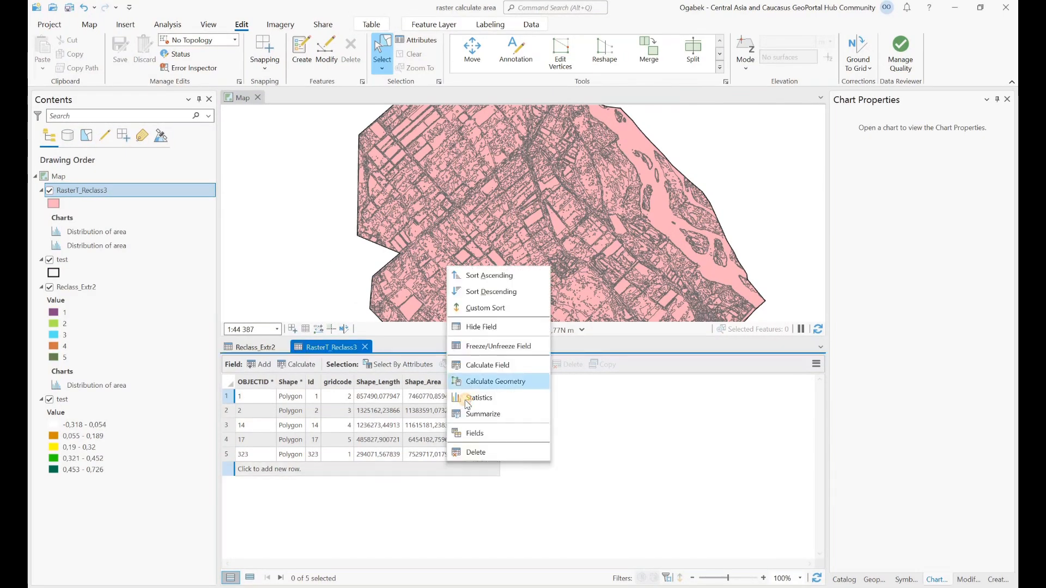
{"action": "left_click", "coordinate": [479, 397]}
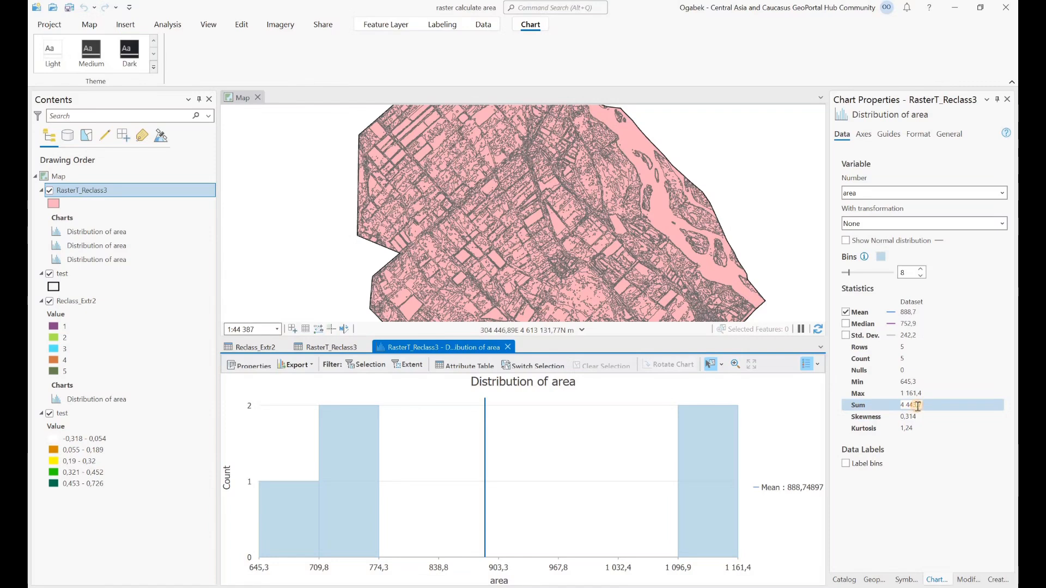
{"action": "left_click", "coordinate": [918, 407]}
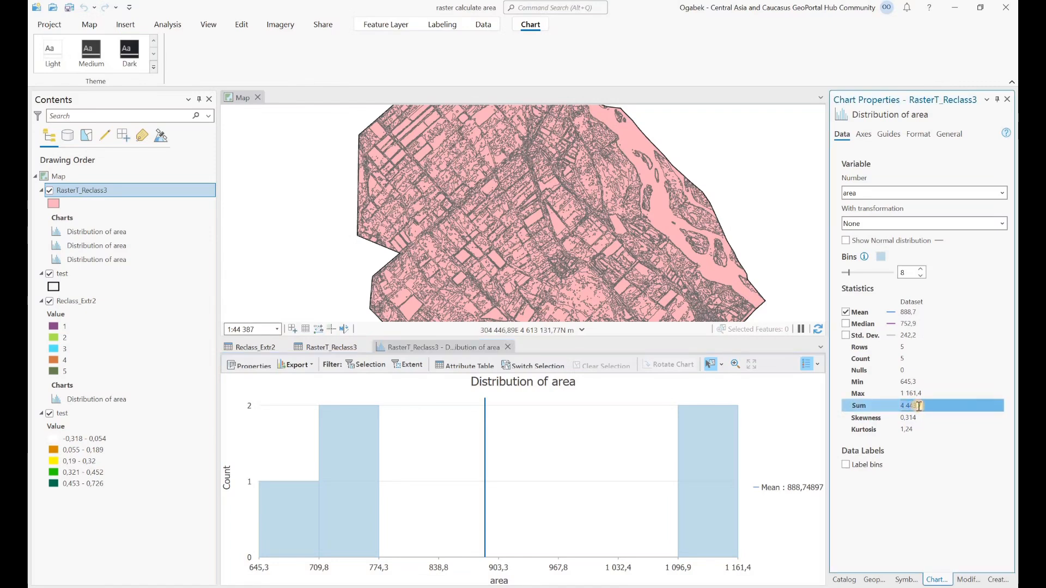
{"action": "left_click", "coordinate": [920, 406]}
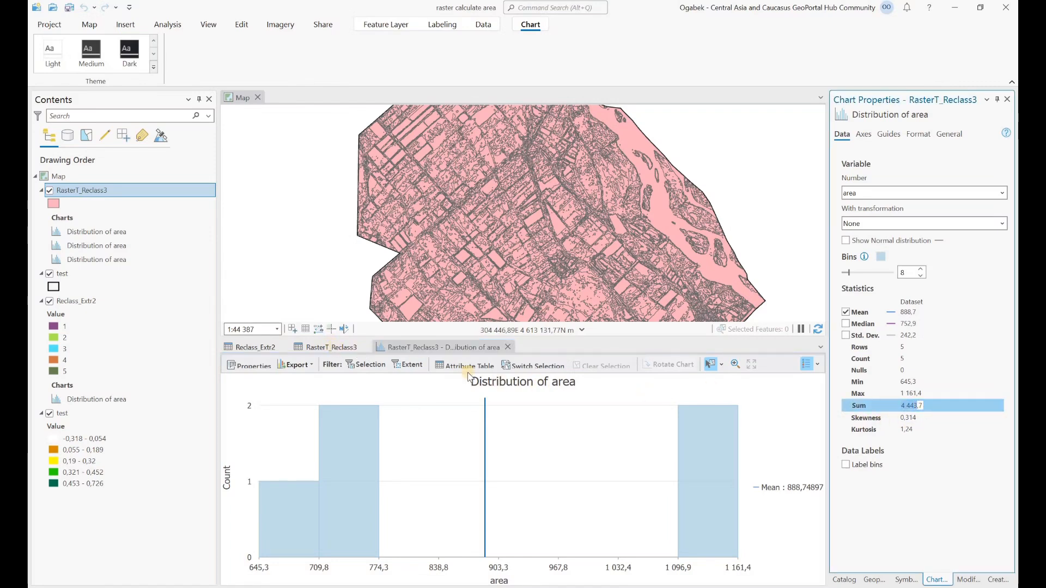
- Show the statistics of the area field in the Reclass_Extr2 raster table and compare the area sum with the polygon result
{"action": "left_click", "coordinate": [267, 350]}
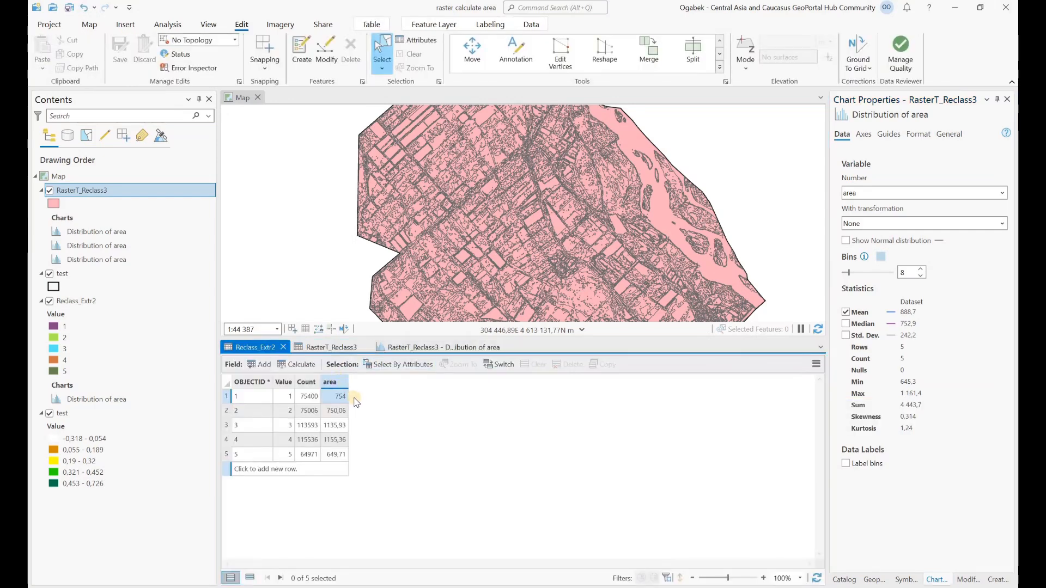
{"action": "right_click", "coordinate": [357, 401]}
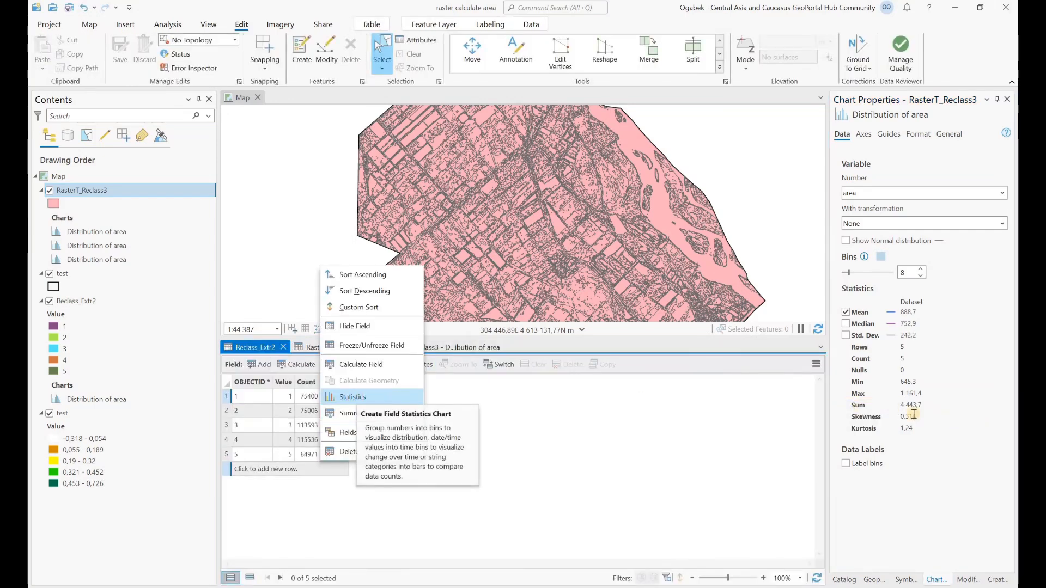
{"action": "left_click", "coordinate": [356, 398]}
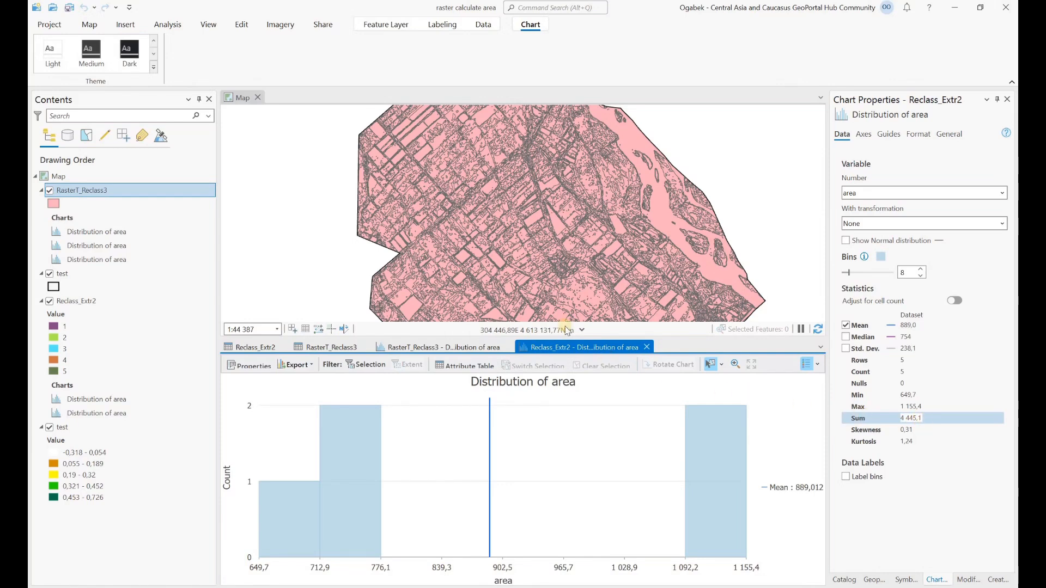
{"action": "left_click", "coordinate": [517, 214]}
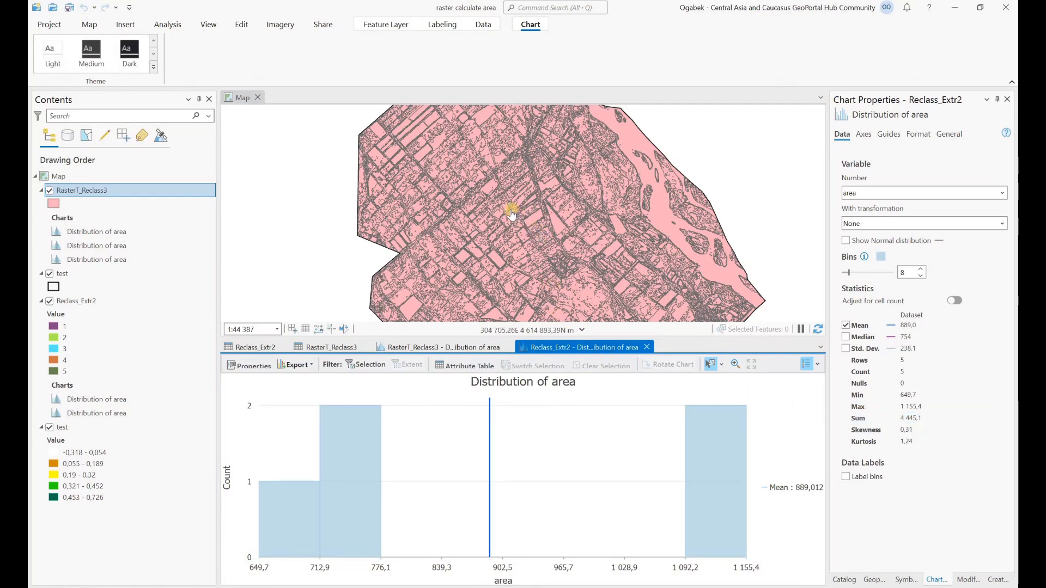